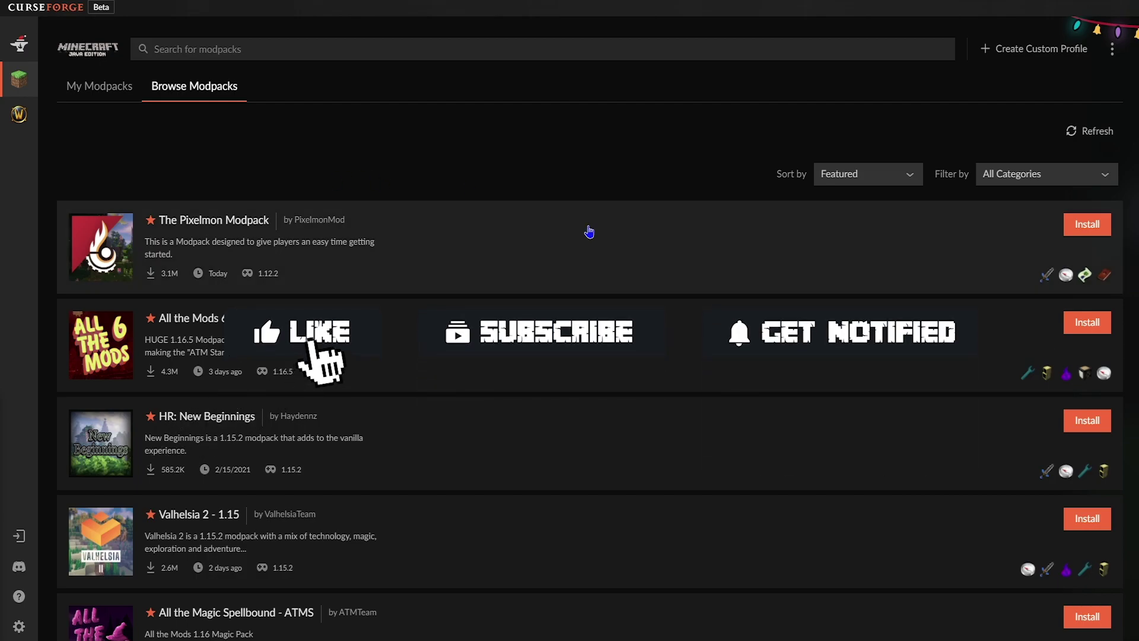
Browse the featured Minecraft modpacks and look through the available sorting options and category filters.
{"action": "scroll", "coordinate": [259, 223], "scroll_direction": "down", "scroll_amount": 12}
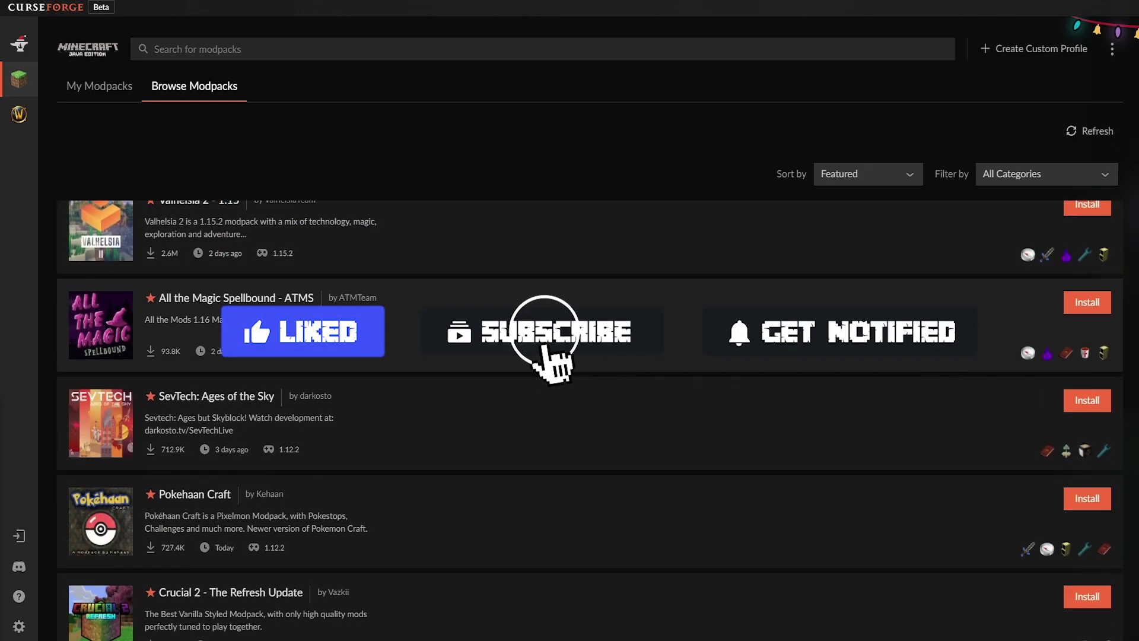
{"action": "scroll", "coordinate": [302, 440], "scroll_direction": "down", "scroll_amount": 15}
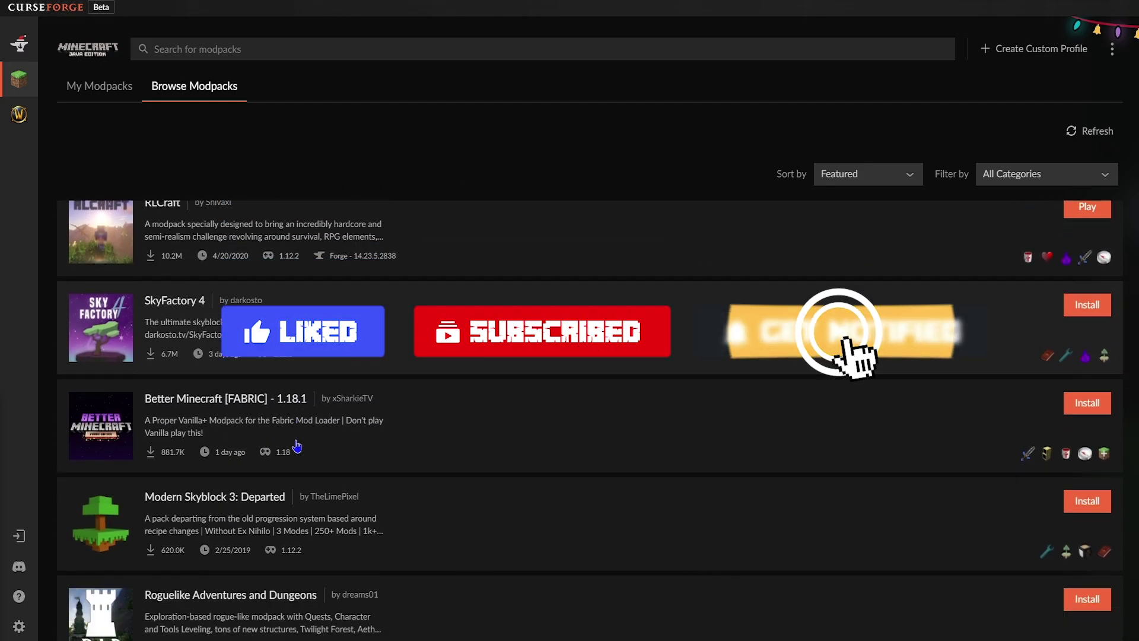
{"action": "scroll", "coordinate": [297, 522], "scroll_direction": "down", "scroll_amount": 6}
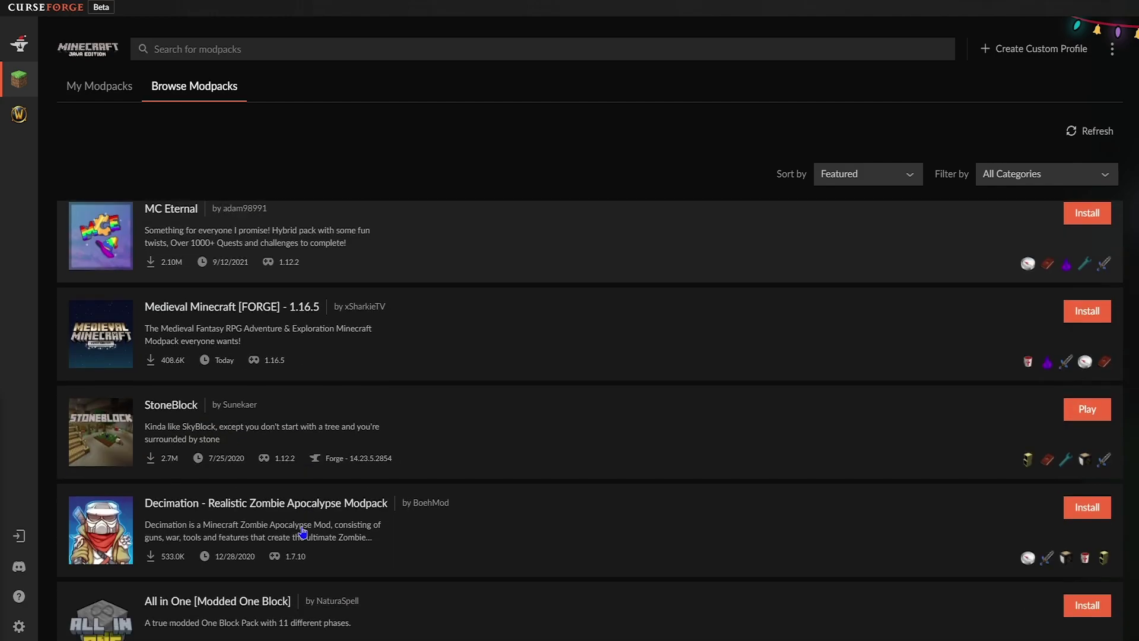
{"action": "scroll", "coordinate": [300, 531], "scroll_direction": "up", "scroll_amount": 8}
{"action": "scroll", "coordinate": [301, 486], "scroll_direction": "up", "scroll_amount": 20}
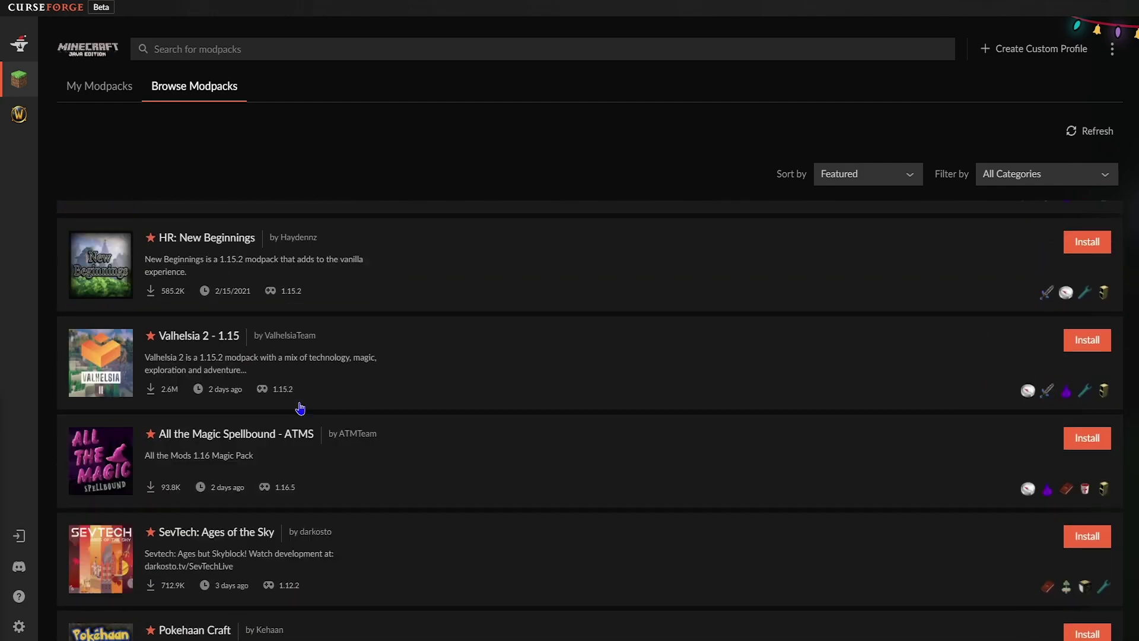
{"action": "left_click", "coordinate": [915, 177]}
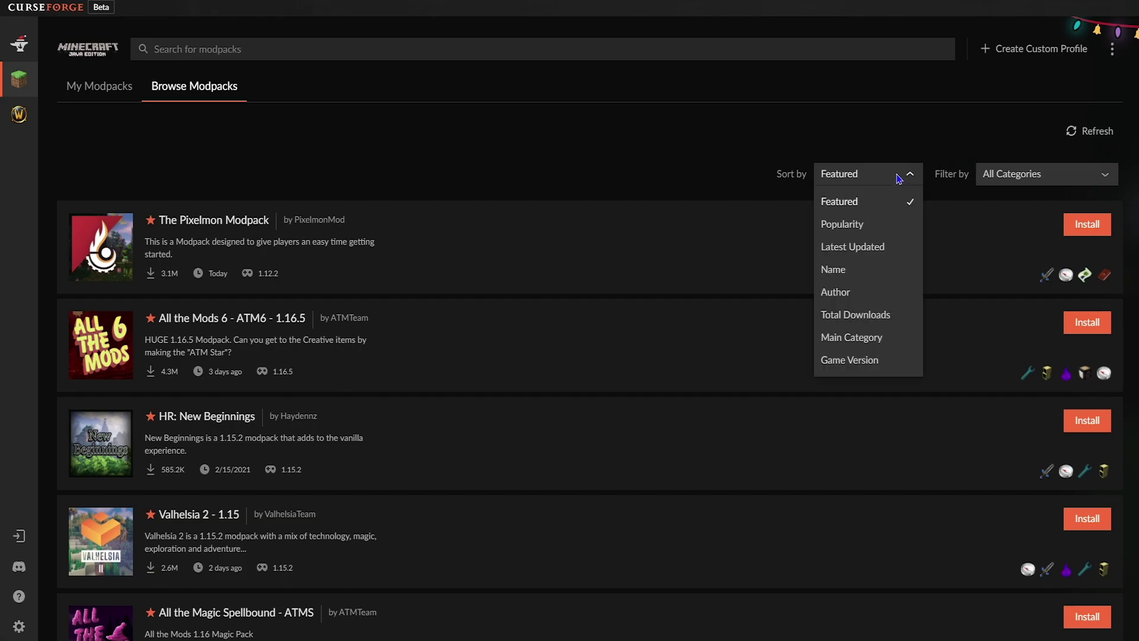
{"action": "left_click", "coordinate": [1019, 173]}
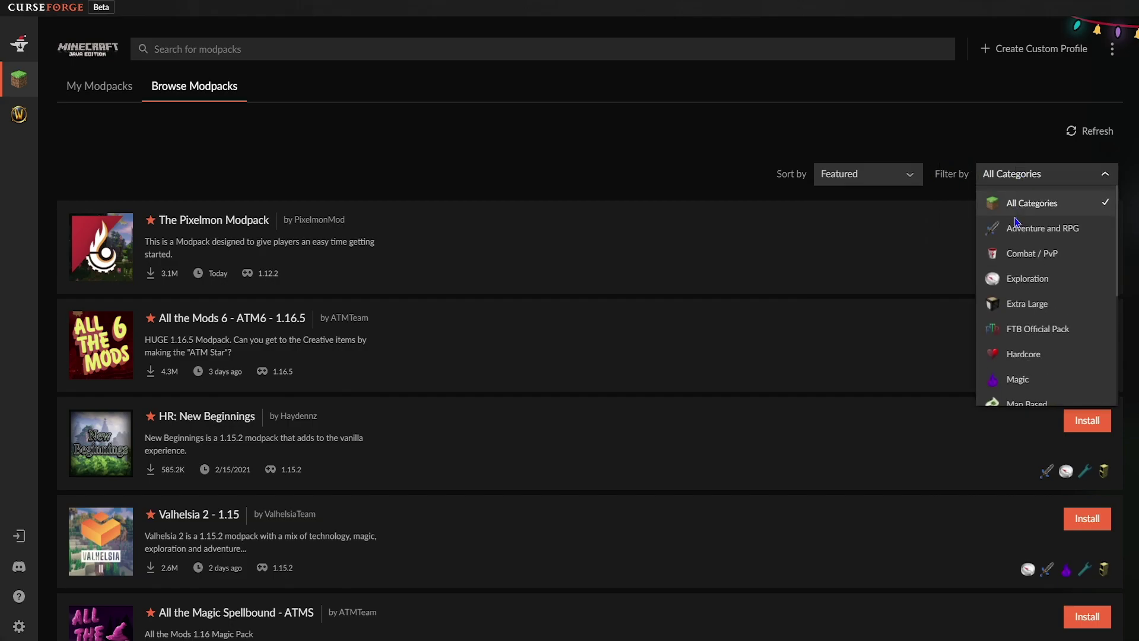
{"action": "scroll", "coordinate": [1051, 390], "scroll_direction": "down", "scroll_amount": 5}
{"action": "scroll", "coordinate": [1042, 363], "scroll_direction": "up", "scroll_amount": 5}
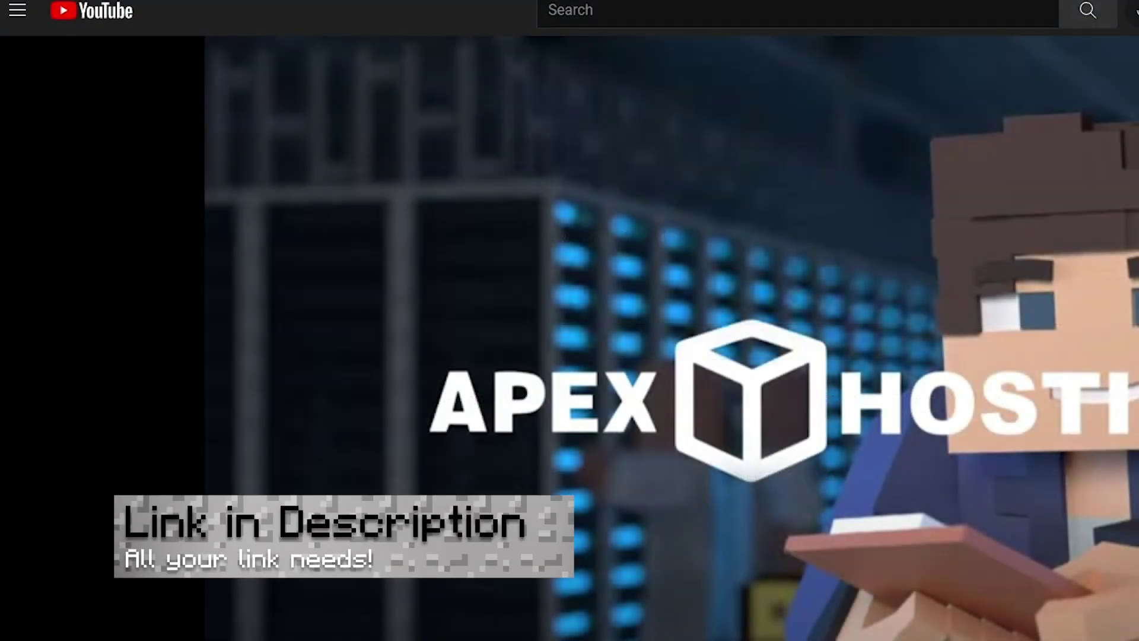
Examine the useful links in the YouTube description of "How to install and use Fabric".
{"action": "scroll", "coordinate": [285, 457], "scroll_direction": "down", "scroll_amount": 7}
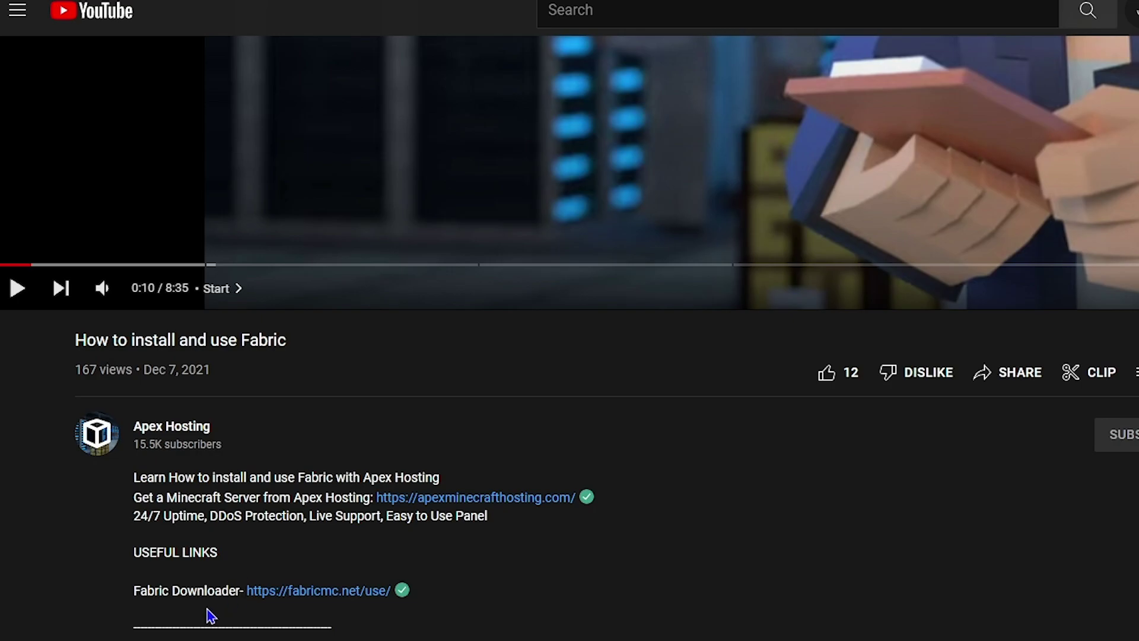
{"action": "left_click_drag", "start_coordinate": [303, 347], "coordinate": [93, 347]}
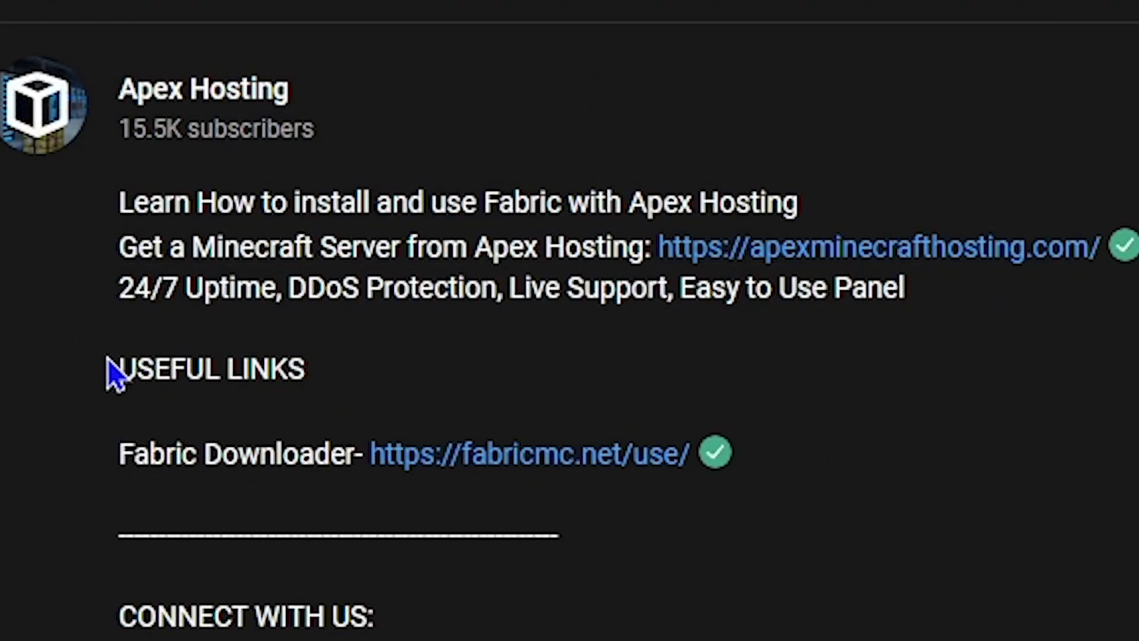
{"action": "left_click_drag", "start_coordinate": [120, 366], "coordinate": [707, 451]}
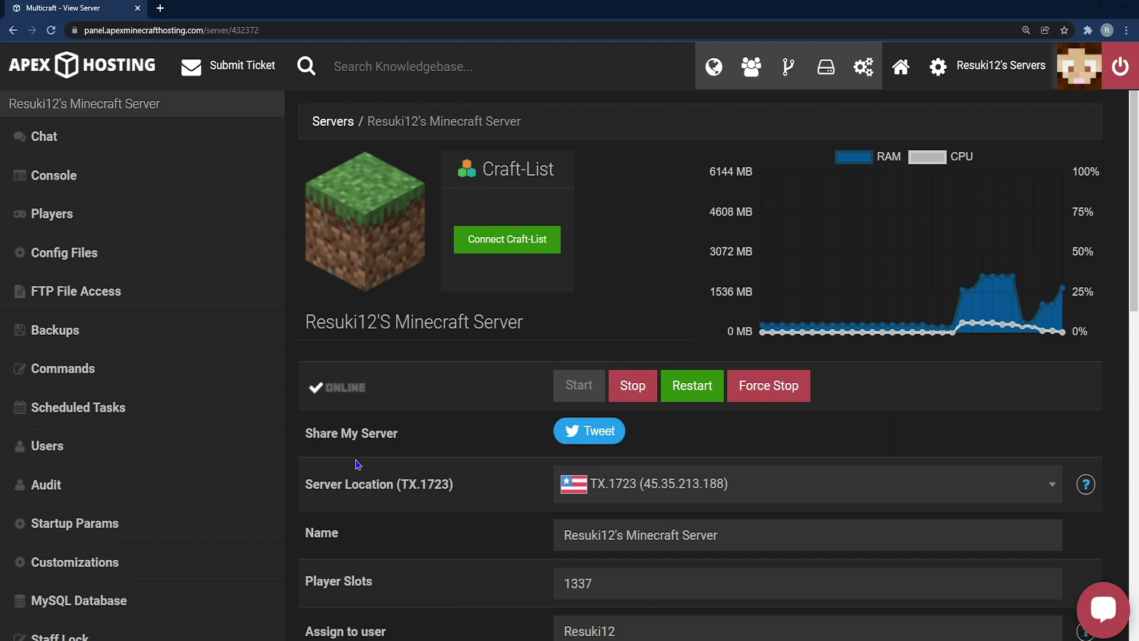
In the Apex Hosting server panel, search the JAR file versions for "fabric" and choose Fabric 1.16.5.
{"action": "scroll", "coordinate": [366, 447], "scroll_direction": "down", "scroll_amount": 2}
{"action": "scroll", "coordinate": [661, 206], "scroll_direction": "up", "scroll_amount": 2}
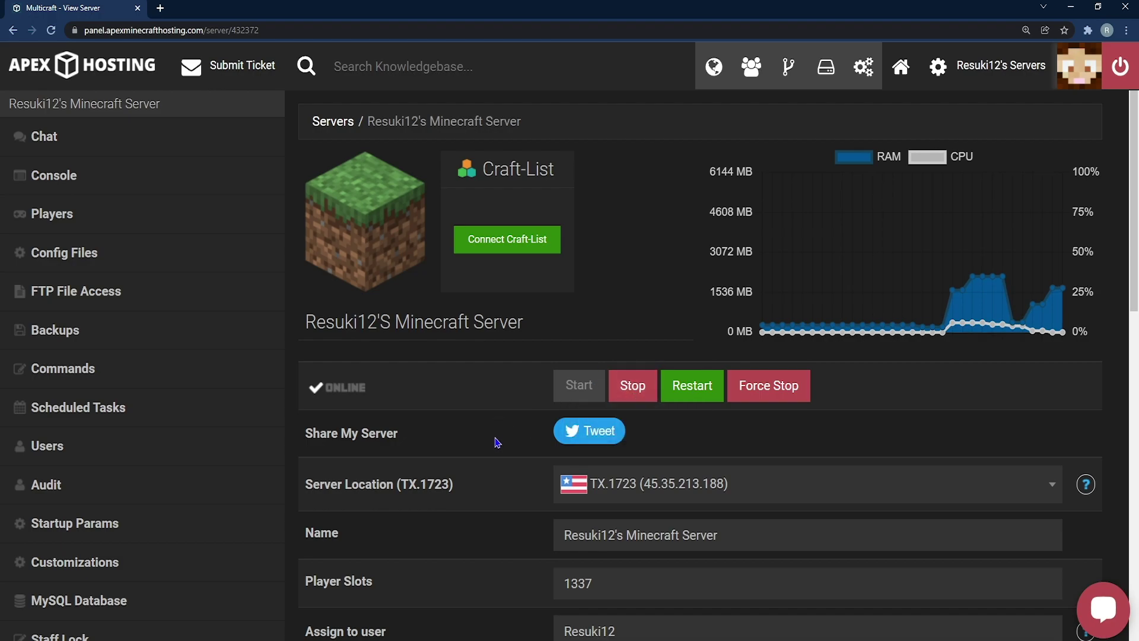
{"action": "scroll", "coordinate": [498, 436], "scroll_direction": "down", "scroll_amount": 6}
{"action": "scroll", "coordinate": [428, 522], "scroll_direction": "down", "scroll_amount": 2}
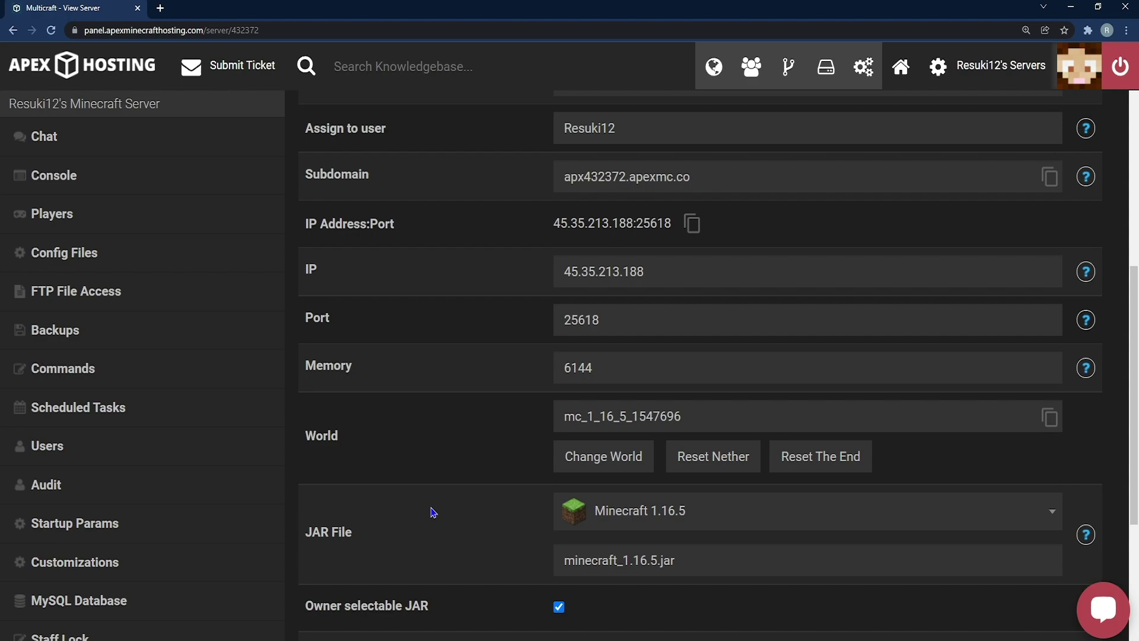
{"action": "scroll", "coordinate": [431, 512], "scroll_direction": "down", "scroll_amount": 2}
{"action": "left_click_drag", "start_coordinate": [376, 412], "coordinate": [325, 414]}
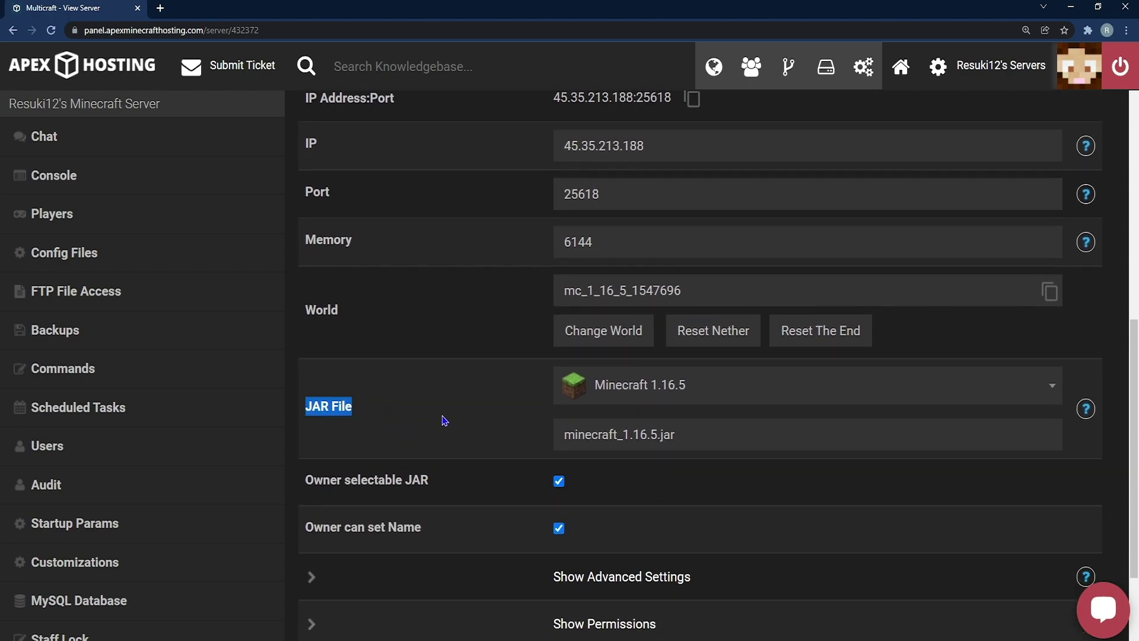
{"action": "left_click", "coordinate": [717, 391]}
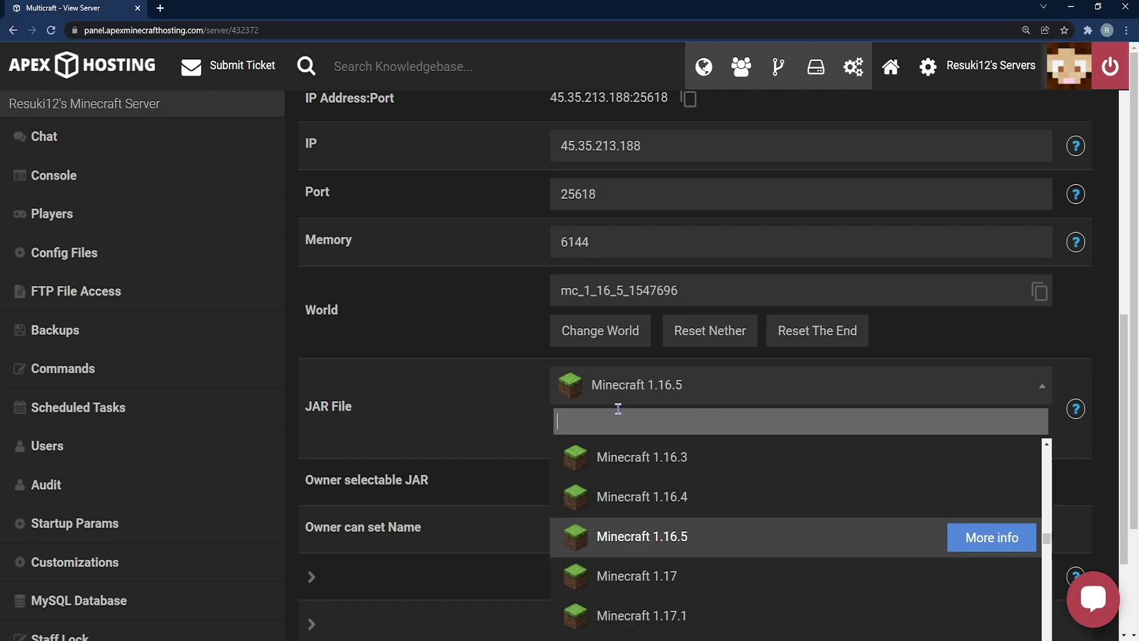
{"action": "type", "text": "fabric"}
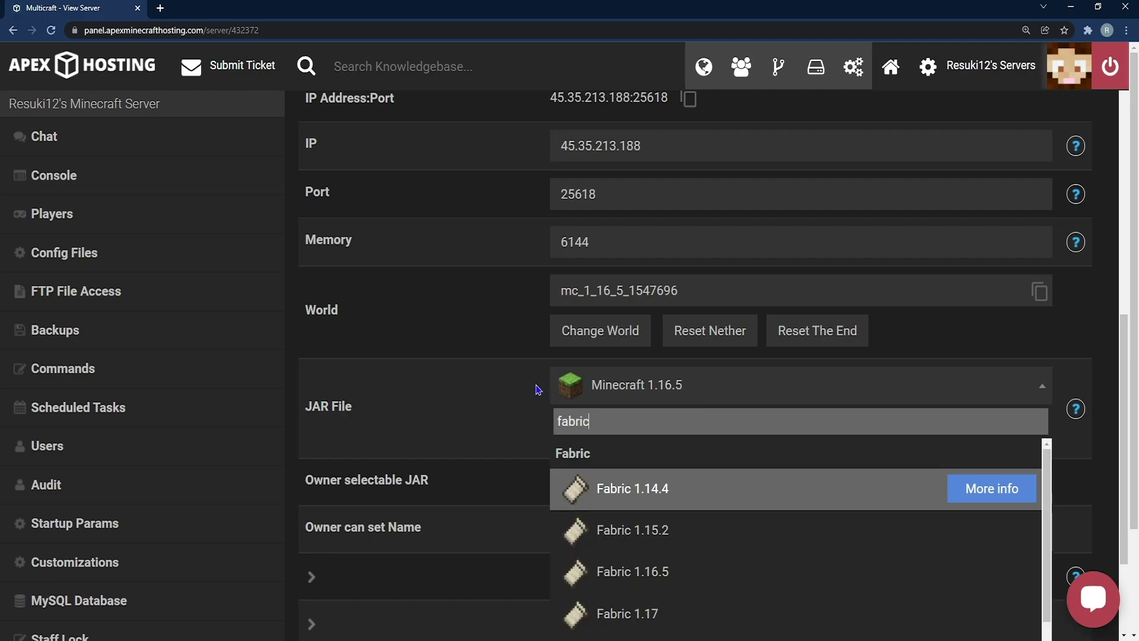
{"action": "scroll", "coordinate": [692, 470], "scroll_direction": "down", "scroll_amount": 4}
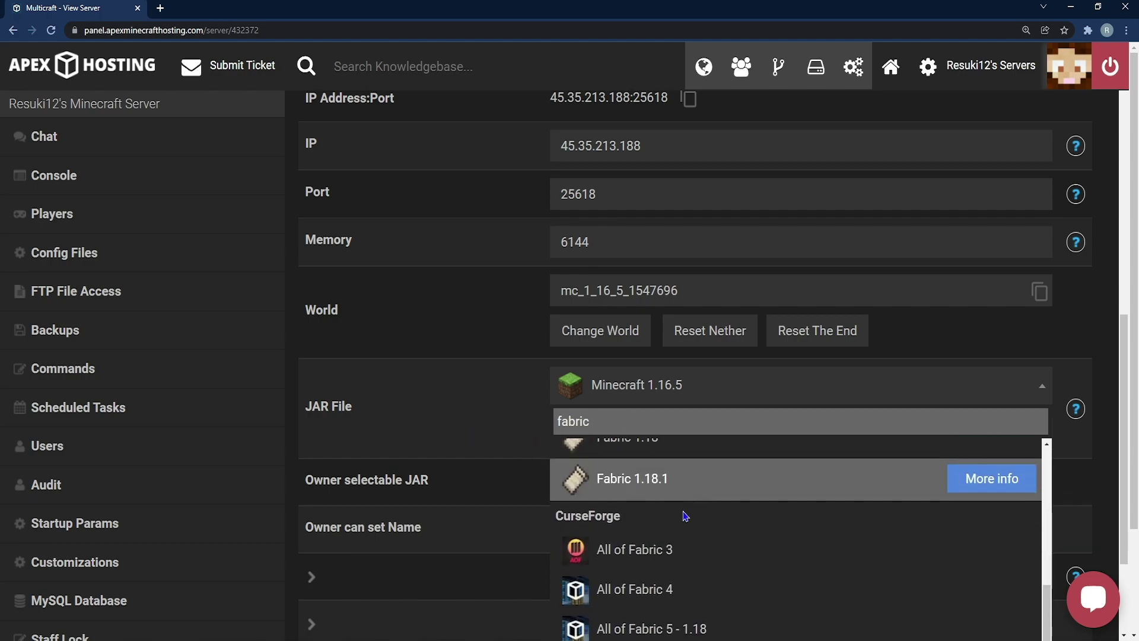
{"action": "scroll", "coordinate": [685, 515], "scroll_direction": "up", "scroll_amount": 4}
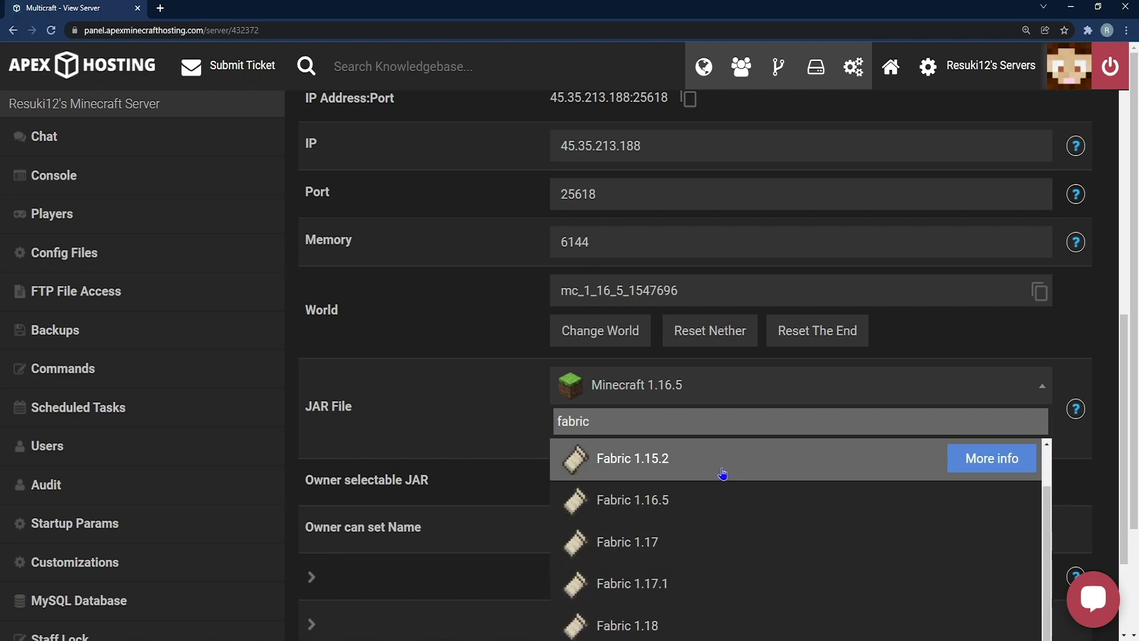
{"action": "left_click", "coordinate": [714, 504]}
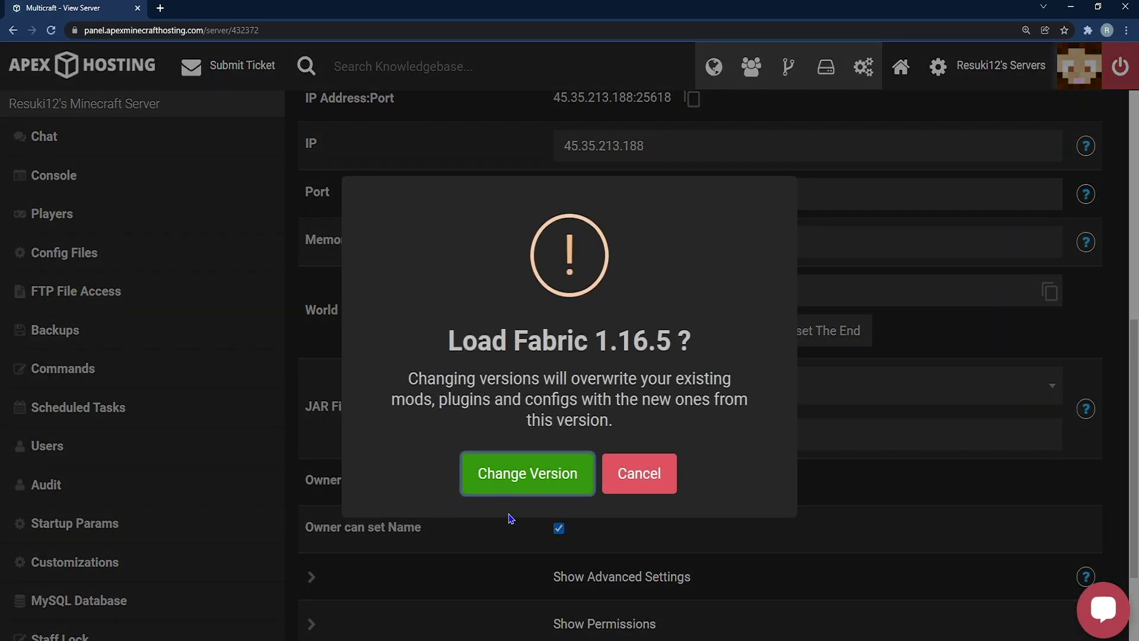
Confirm the version change with a newly created world and restart the server right away.
{"action": "left_click", "coordinate": [522, 479]}
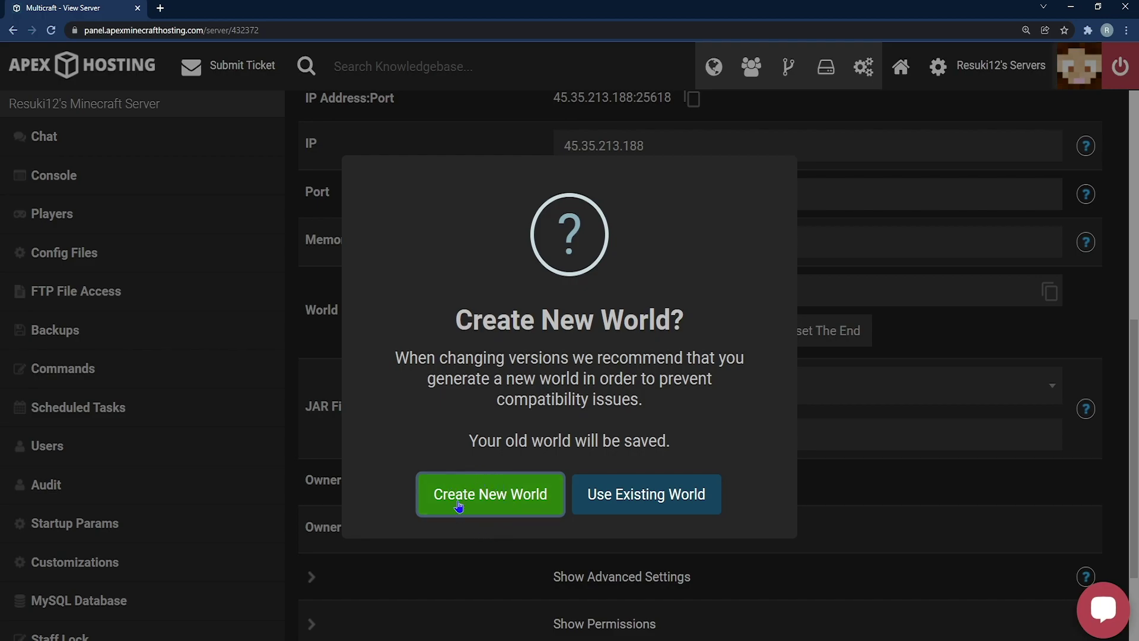
{"action": "left_click", "coordinate": [484, 495]}
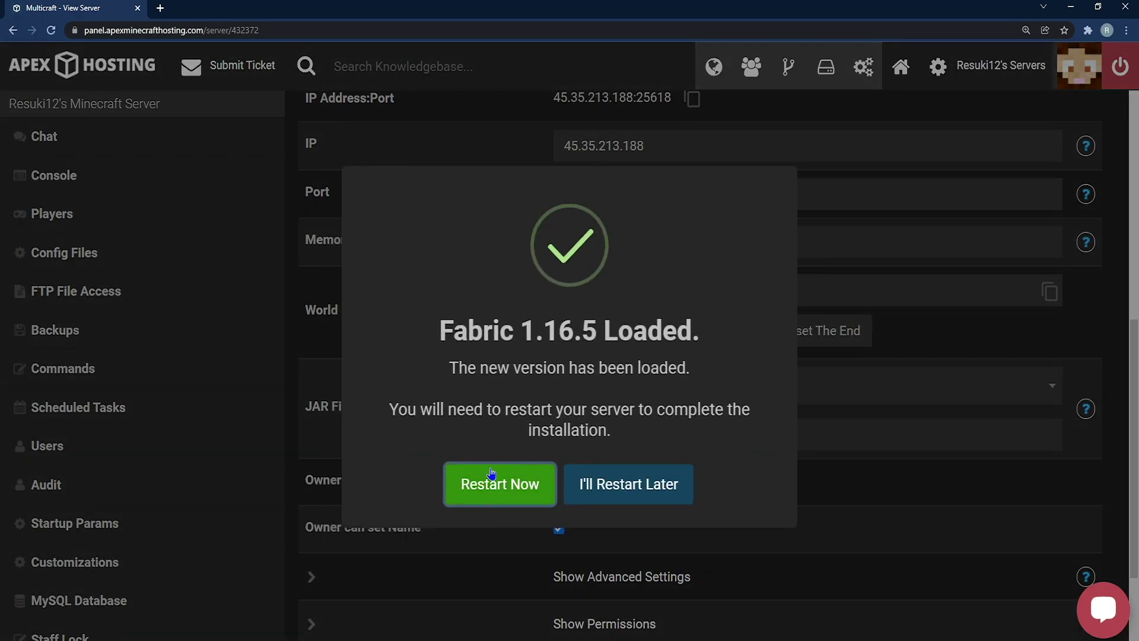
{"action": "left_click", "coordinate": [498, 496]}
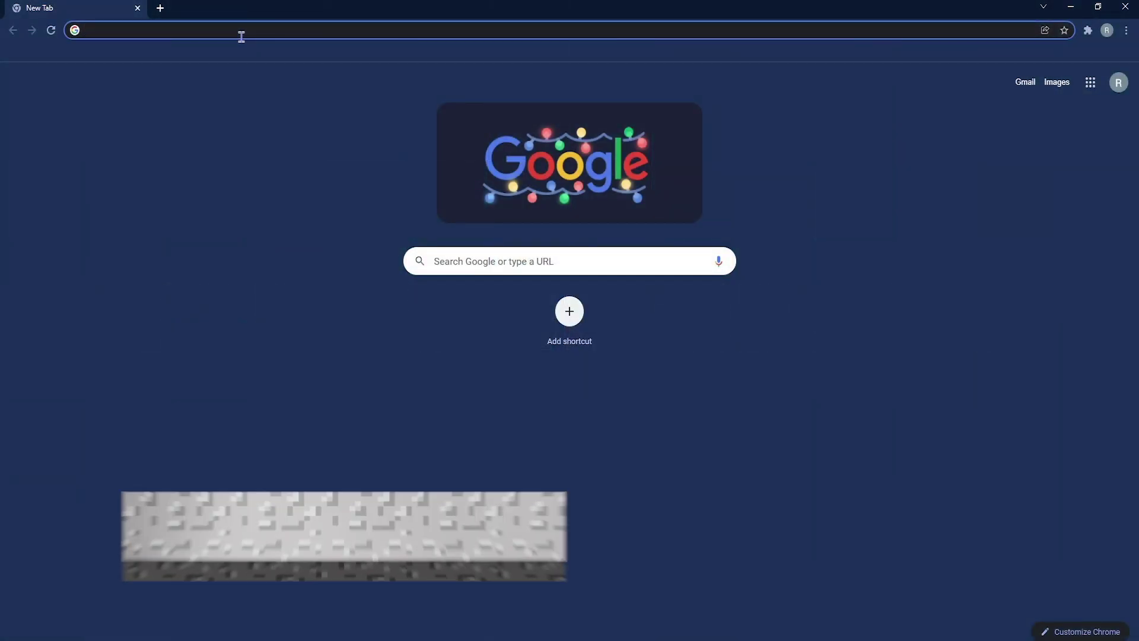
Go to fabricmc.net/use and download the universal JAR version of the Fabric installer.
{"action": "type", "text": "fabr"}
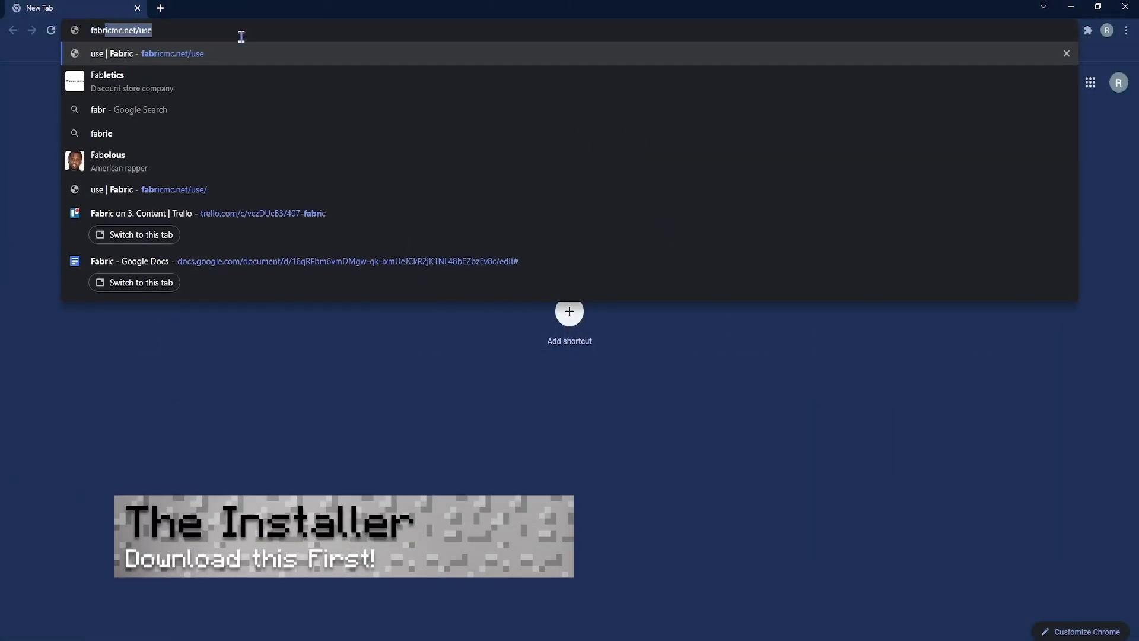
{"action": "type", "text": "icmc"}
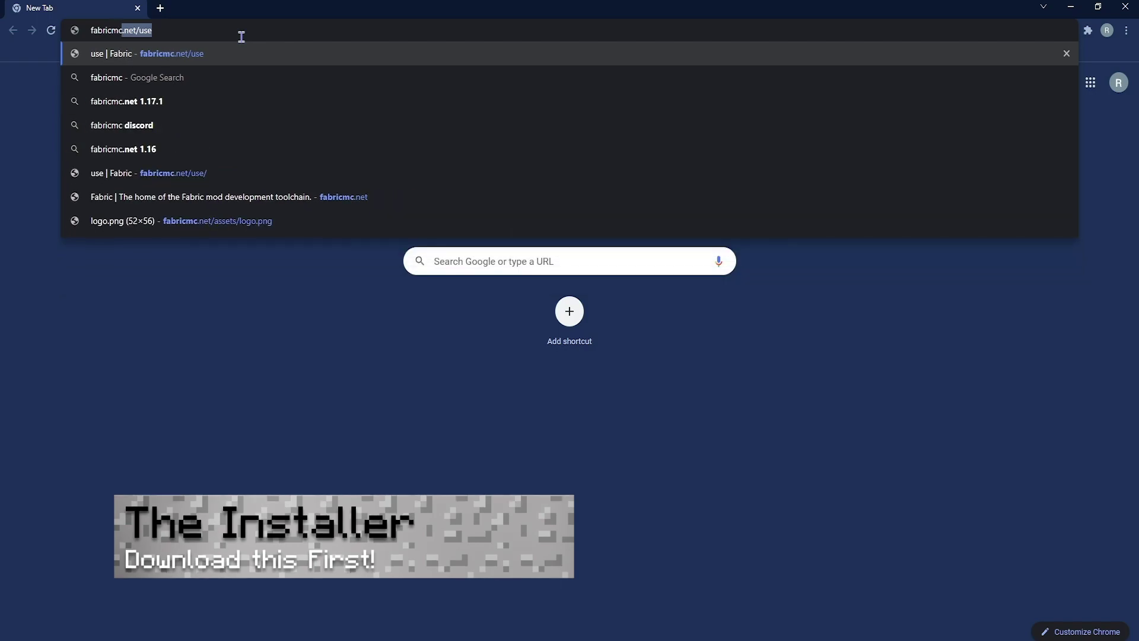
{"action": "type", "text": ".net/use"}
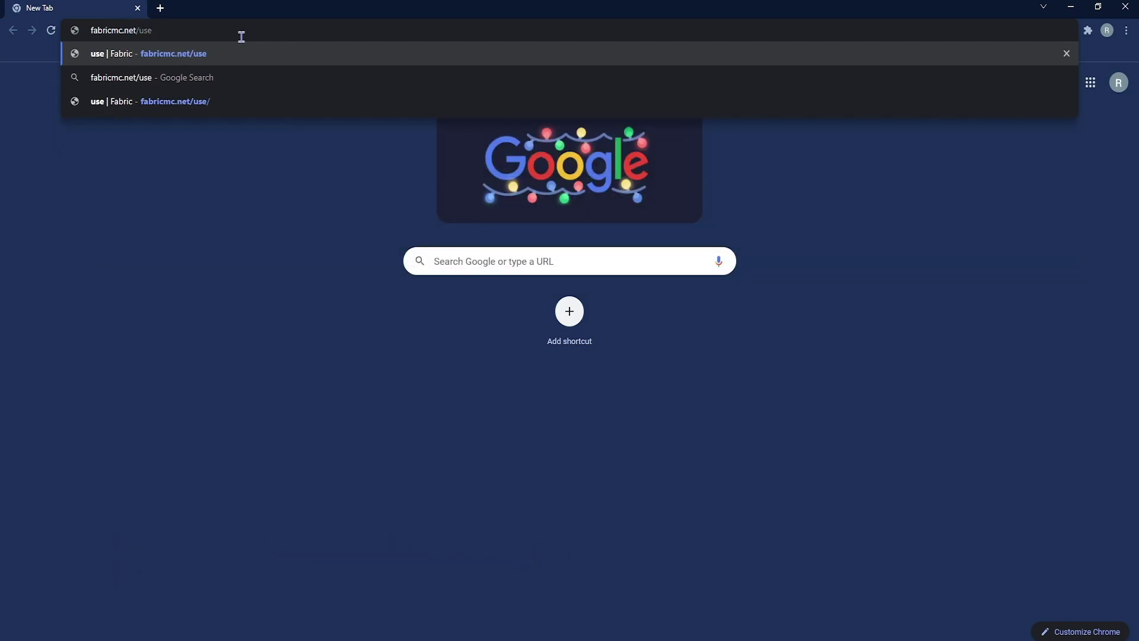
{"action": "key", "text": "Return"}
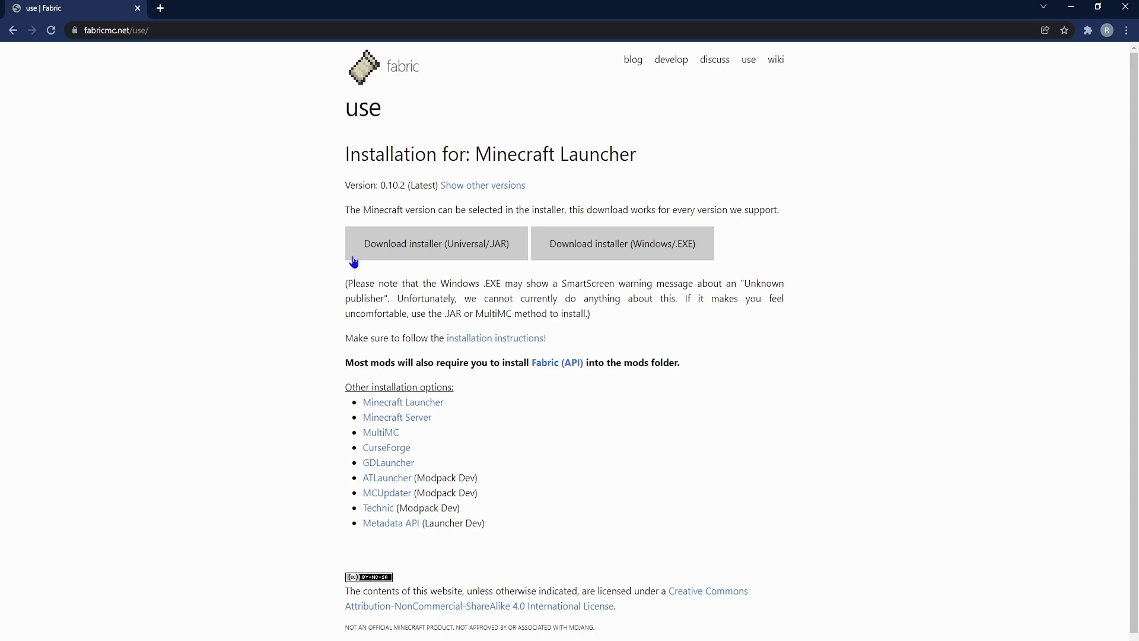
{"action": "left_click", "coordinate": [460, 248]}
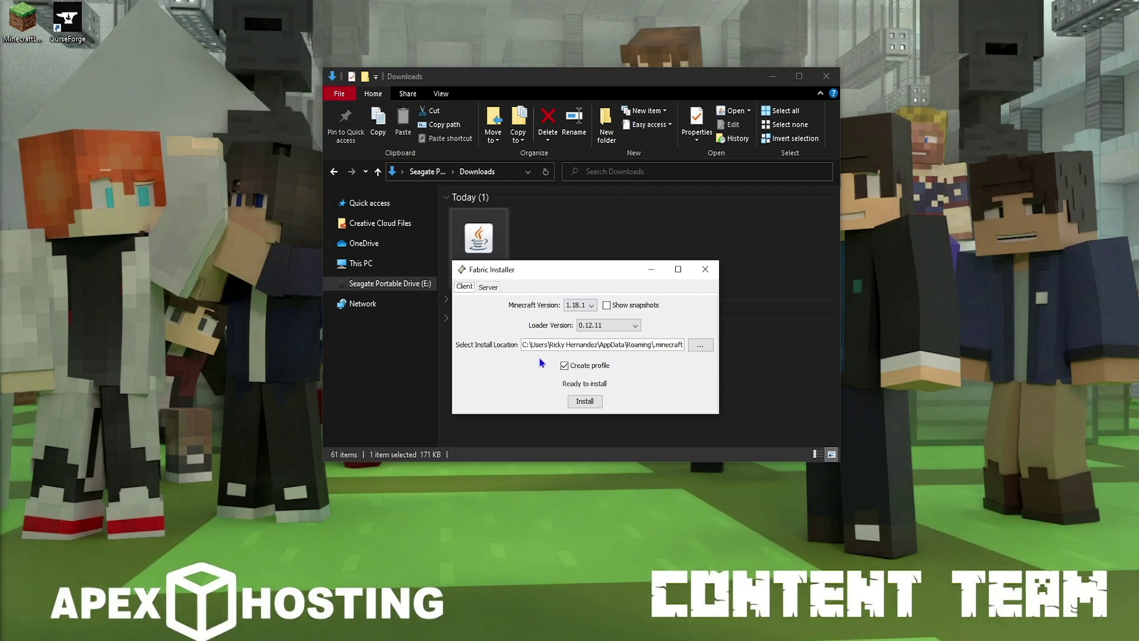
In the Fabric Installer, set the Minecraft version to 1.16.5 and install the client.
{"action": "left_click", "coordinate": [591, 305]}
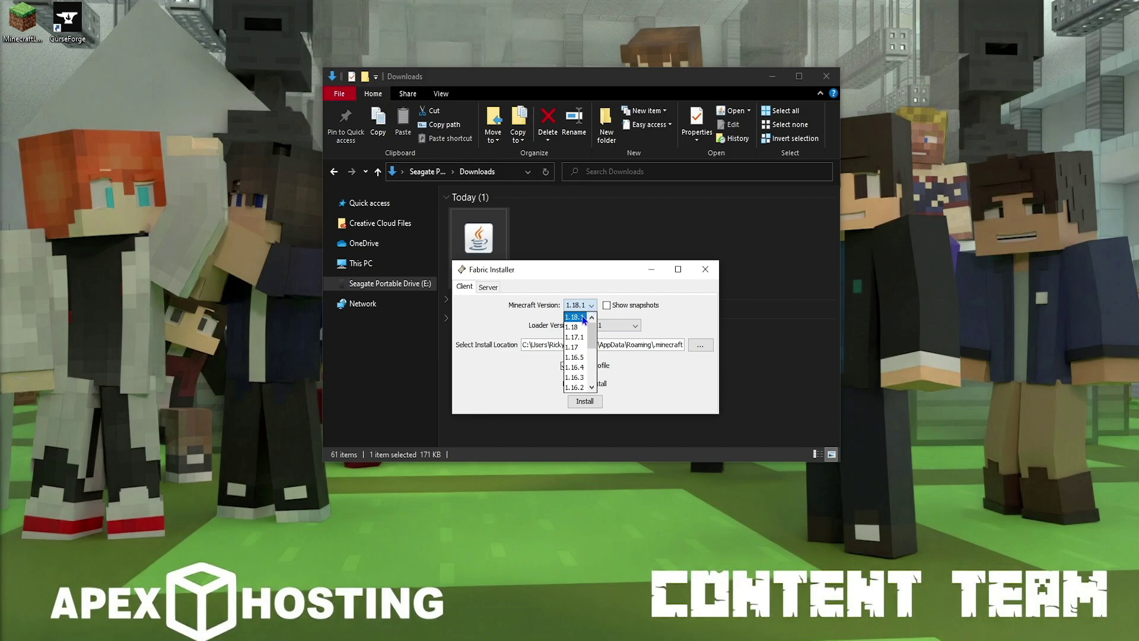
{"action": "scroll", "coordinate": [593, 380], "scroll_direction": "down", "scroll_amount": 3}
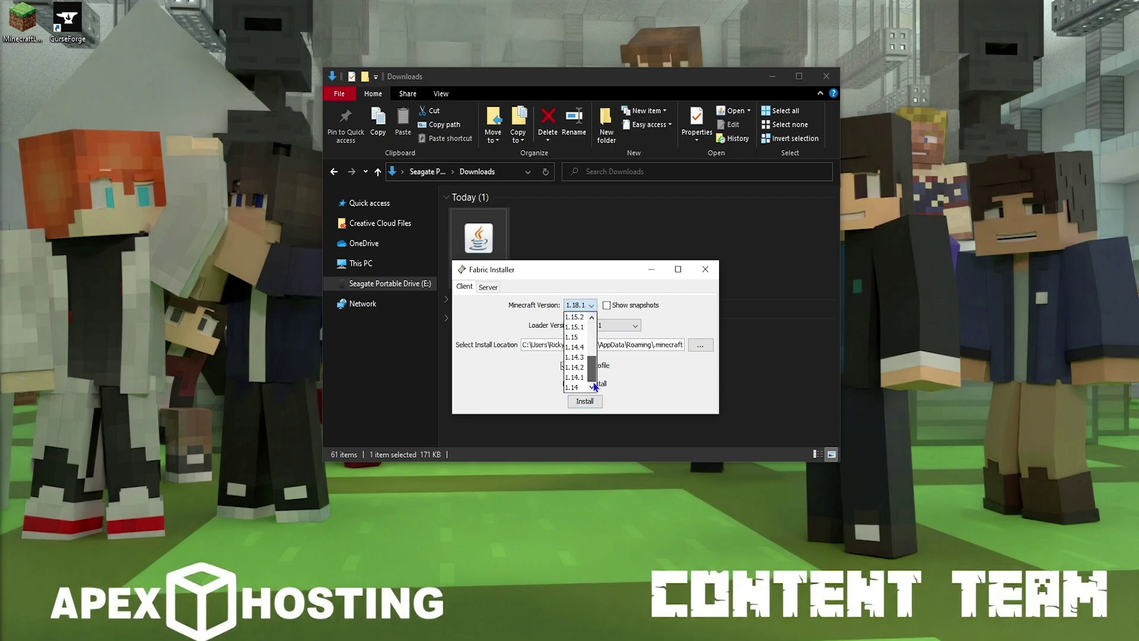
{"action": "scroll", "coordinate": [593, 383], "scroll_direction": "up", "scroll_amount": 3}
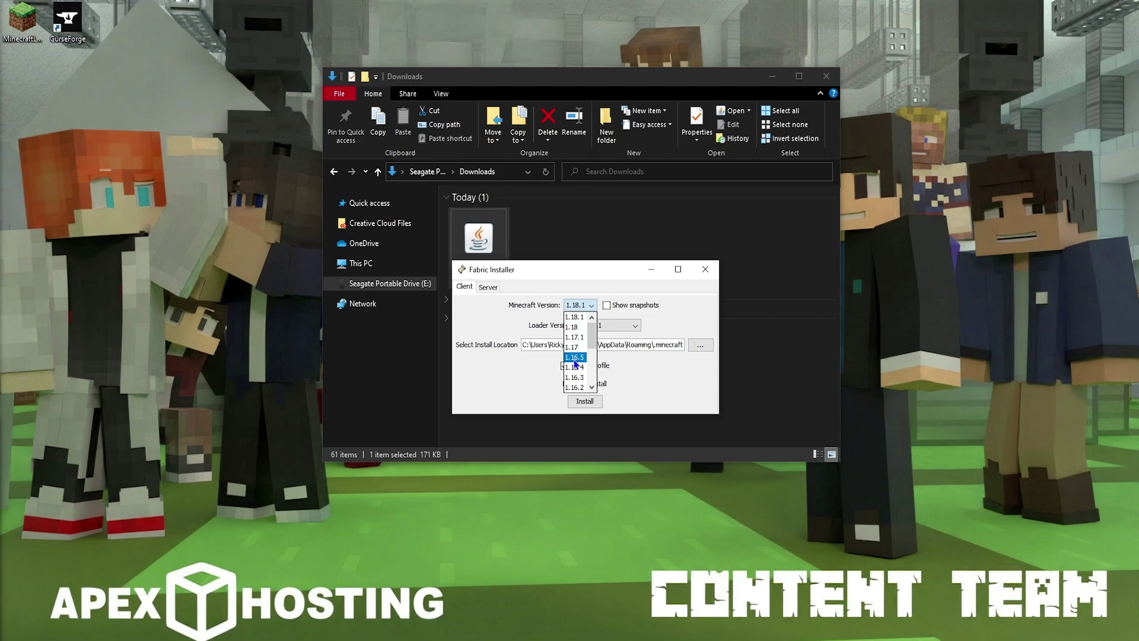
{"action": "left_click", "coordinate": [576, 357]}
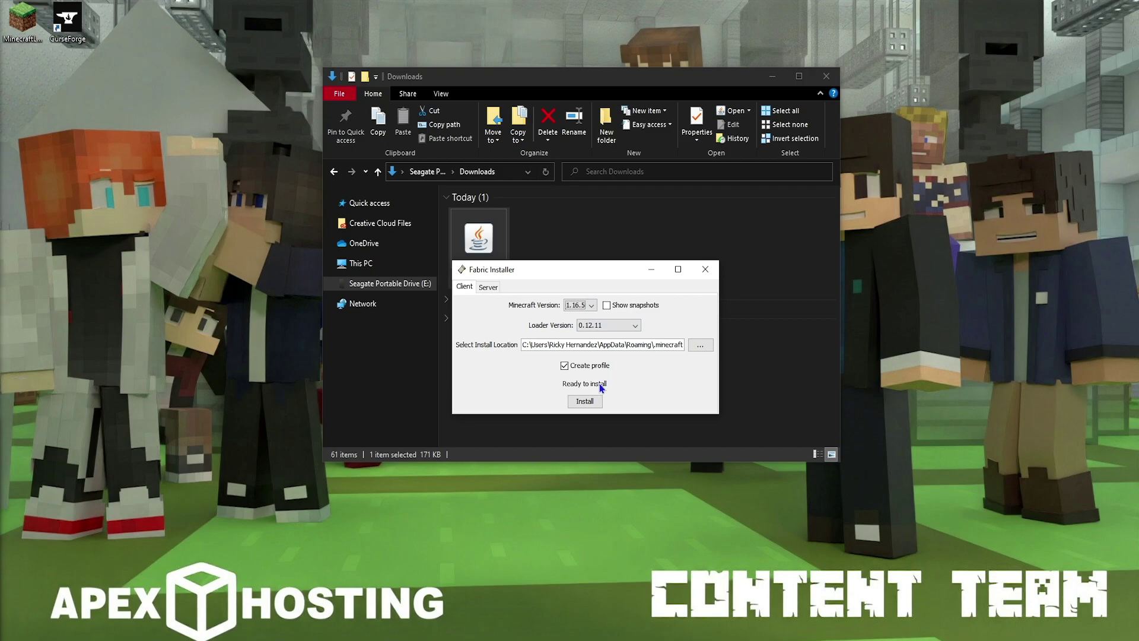
{"action": "left_click", "coordinate": [584, 401]}
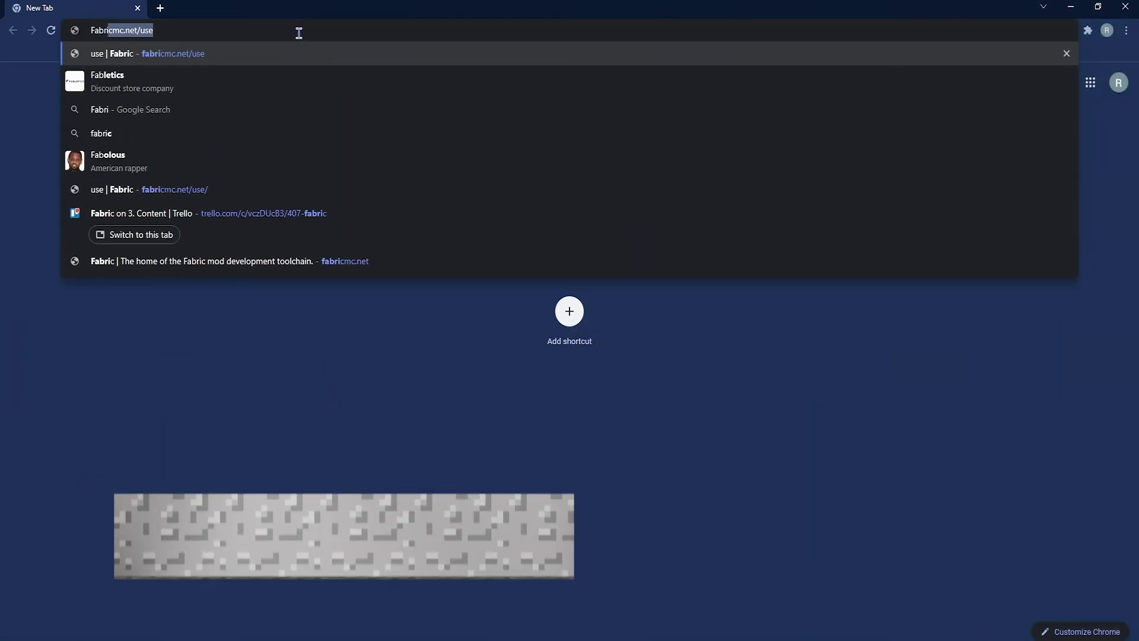
Search the web for "Fabric API" and open the mod's file listing on CurseForge.
{"action": "type", "text": "c API"}
{"action": "key", "text": "Return"}
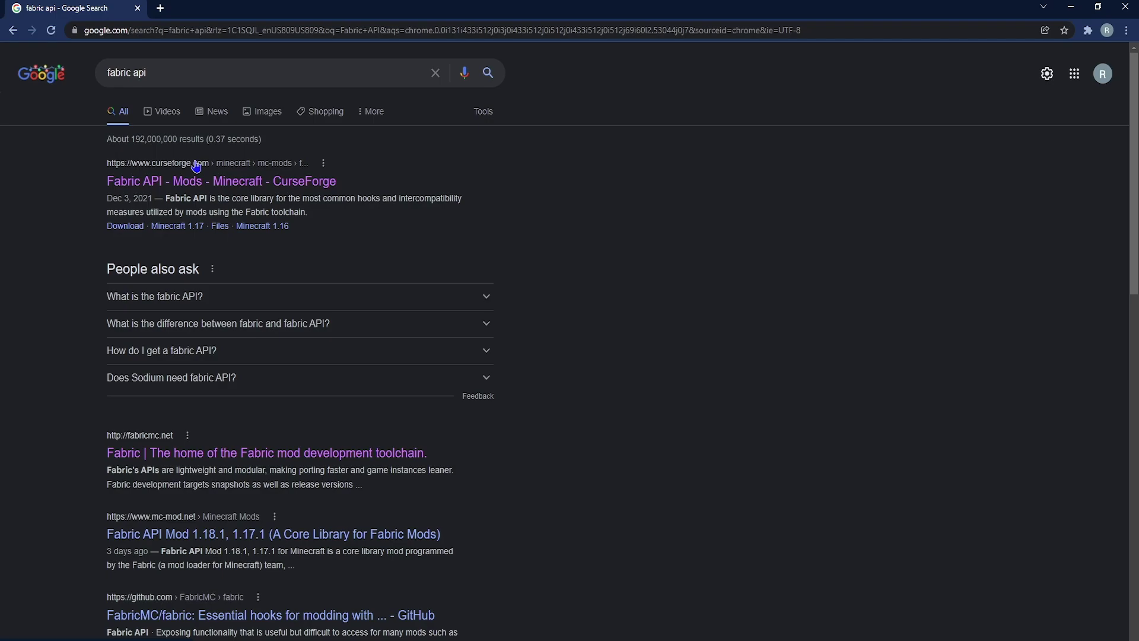
{"action": "left_click", "coordinate": [215, 184]}
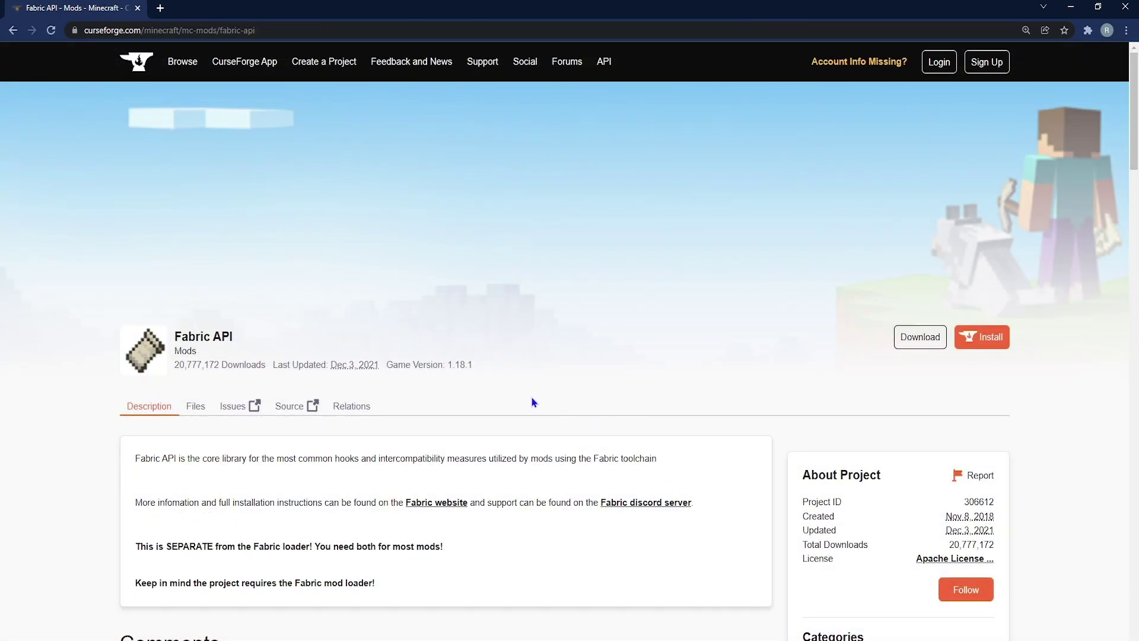
{"action": "scroll", "coordinate": [580, 432], "scroll_direction": "down", "scroll_amount": 3}
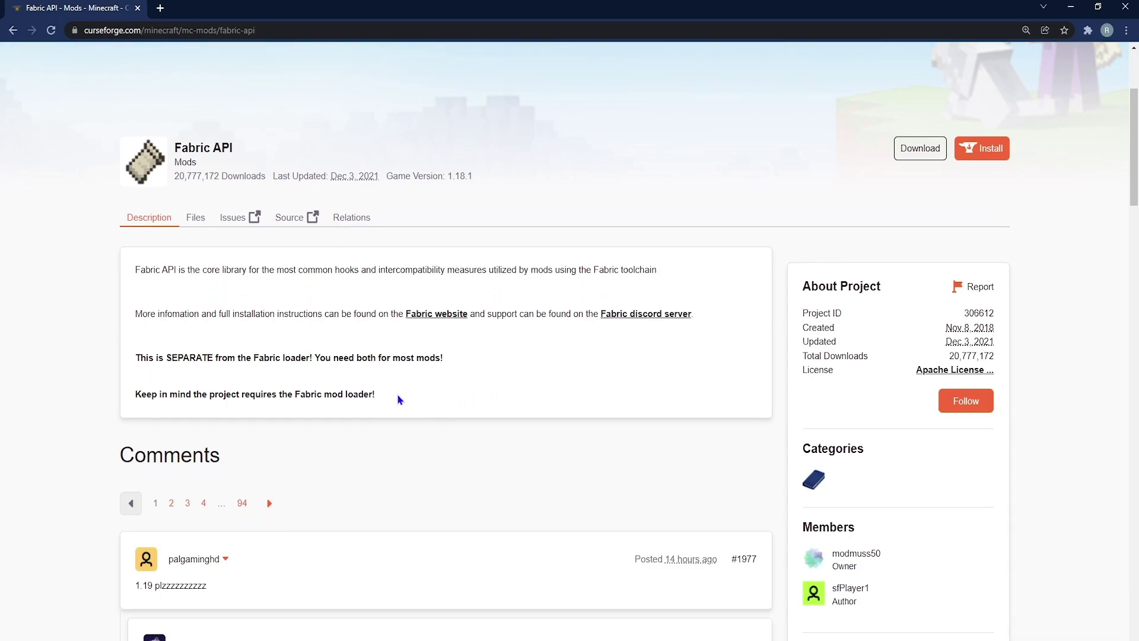
{"action": "left_click_drag", "start_coordinate": [398, 399], "coordinate": [437, 394]}
{"action": "left_click", "coordinate": [197, 218]}
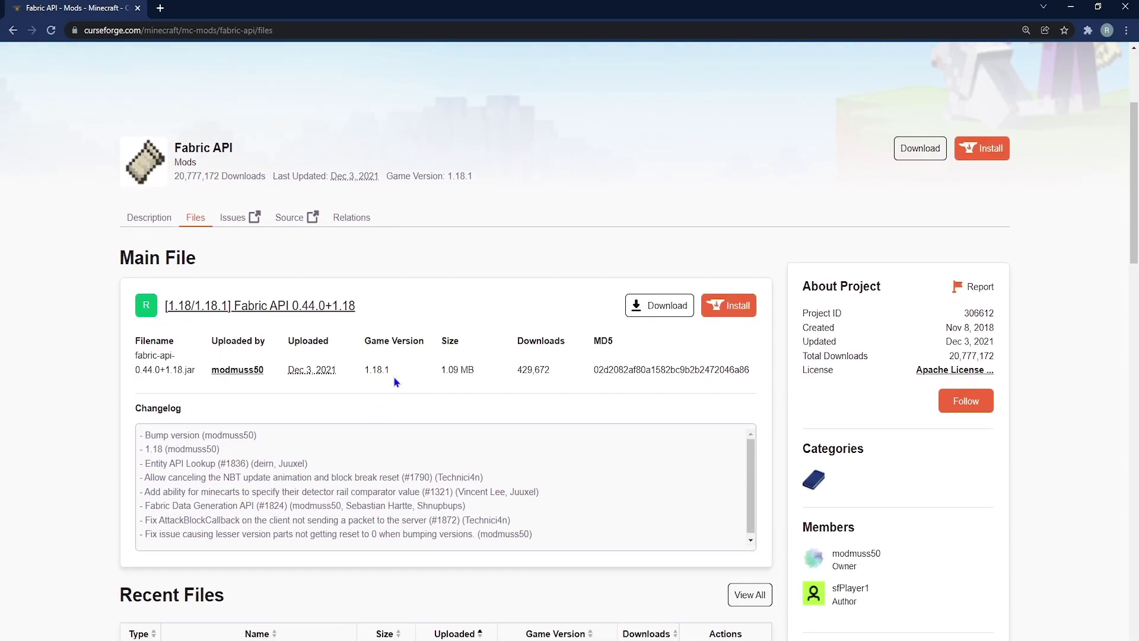
Open the complete list of Fabric API files from the mod's recent files.
{"action": "scroll", "coordinate": [469, 394], "scroll_direction": "down", "scroll_amount": 6}
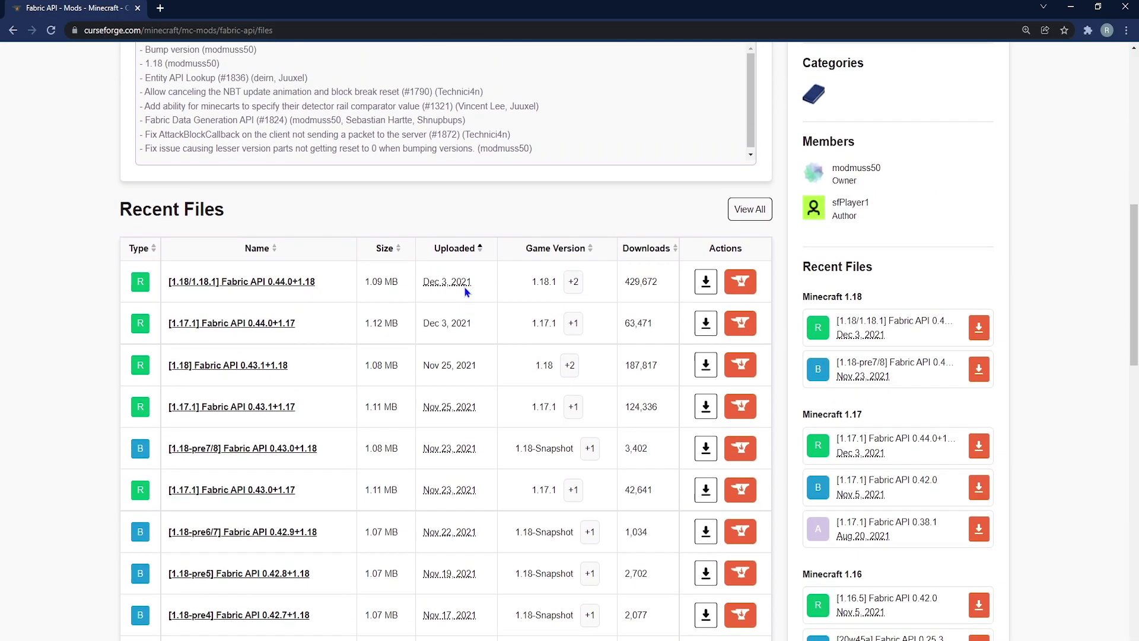
{"action": "left_click_drag", "start_coordinate": [261, 231], "coordinate": [516, 224]}
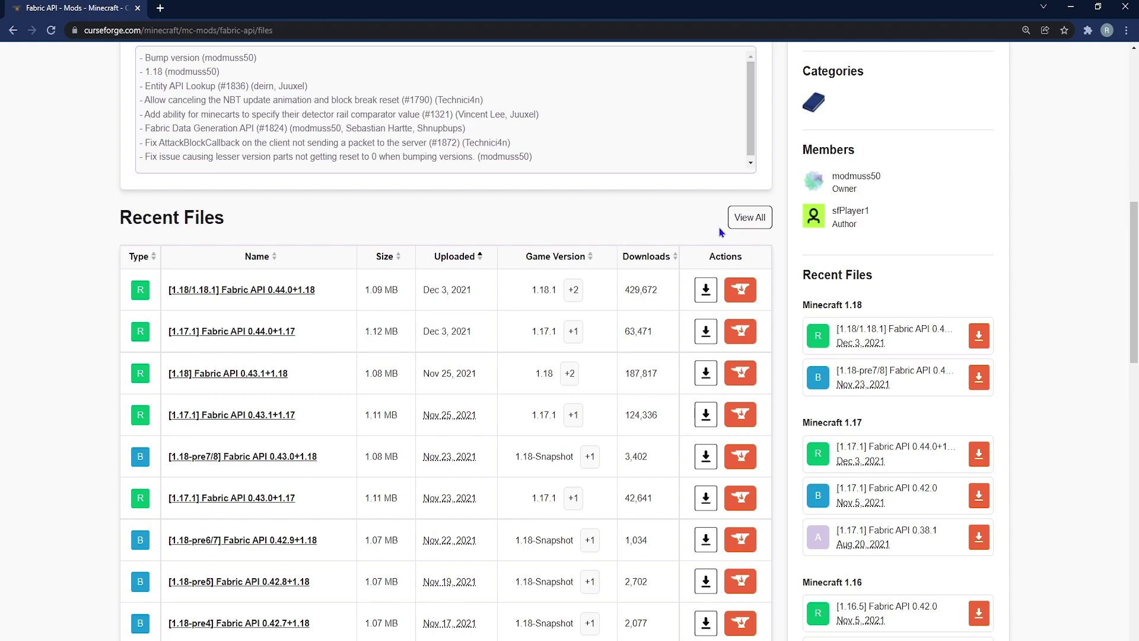
{"action": "left_click", "coordinate": [745, 221]}
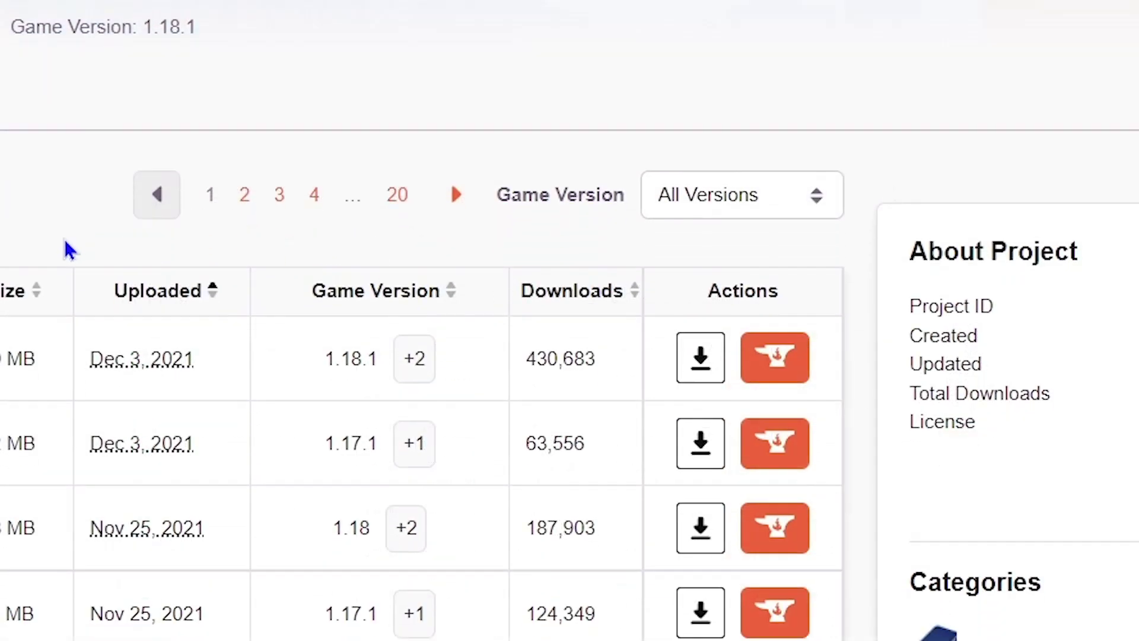
Filter the Fabric API files to game version 1.16.4 and download [1.16.4/5] Fabric API 0.29.3.
{"action": "scroll", "coordinate": [414, 411], "scroll_direction": "down", "scroll_amount": 1}
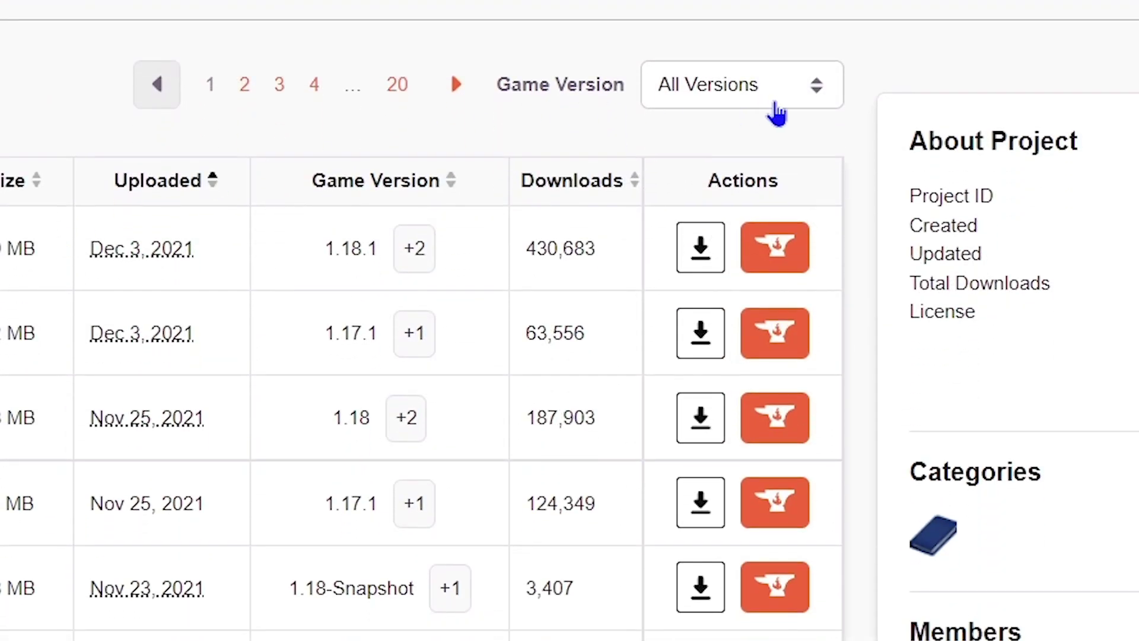
{"action": "left_click", "coordinate": [741, 343]}
{"action": "scroll", "coordinate": [724, 415], "scroll_direction": "down", "scroll_amount": 4}
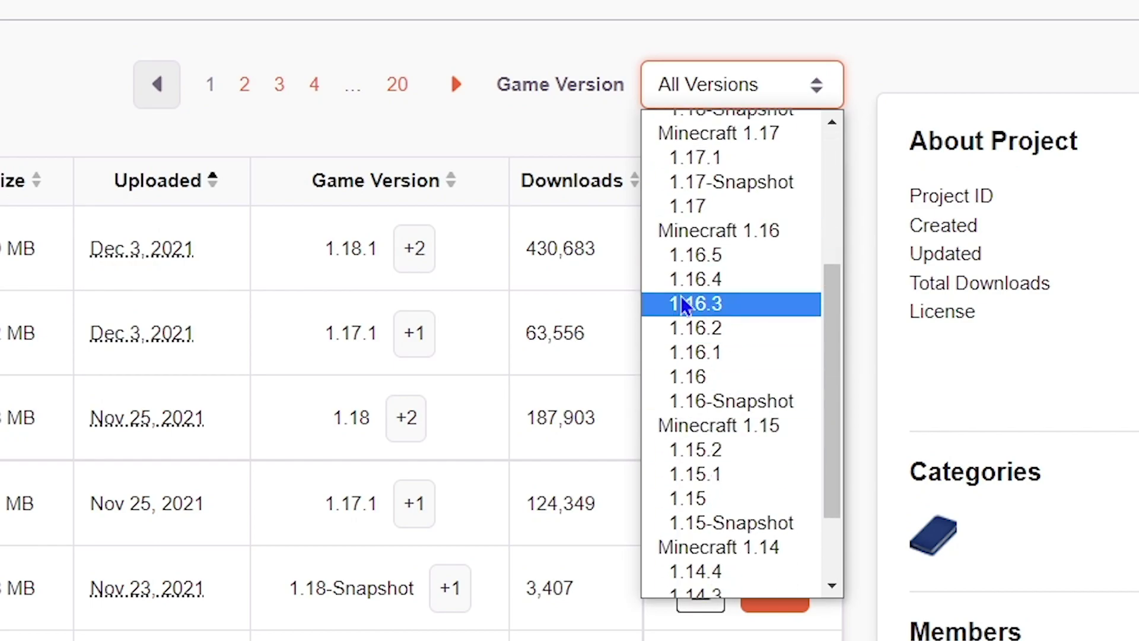
{"action": "left_click", "coordinate": [711, 290]}
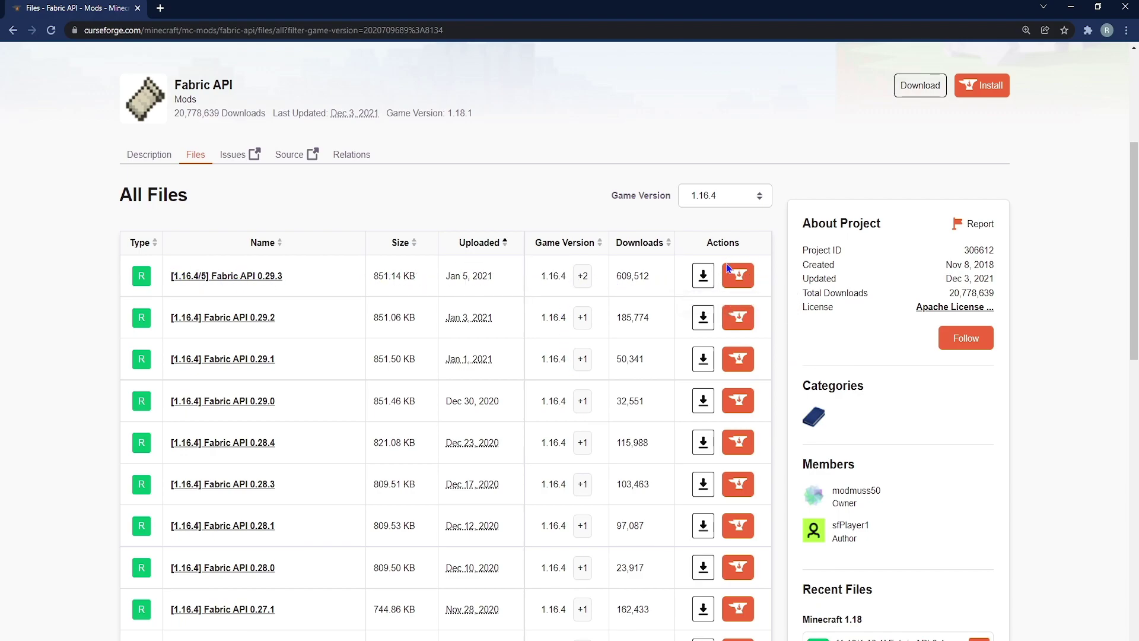
{"action": "left_click", "coordinate": [703, 276]}
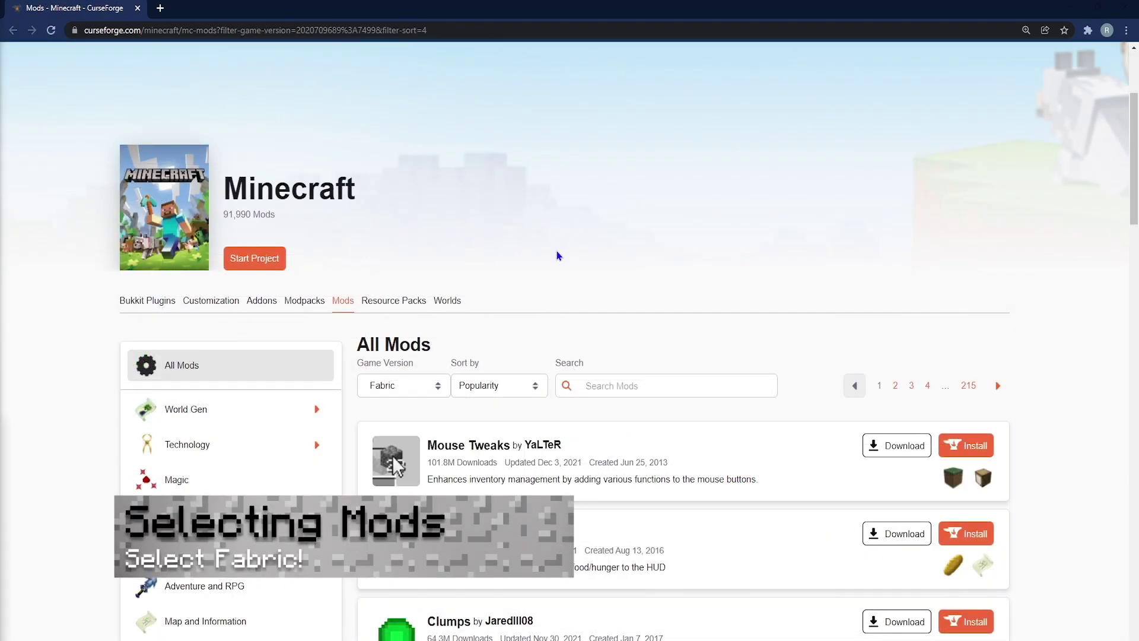
Review the CurseForge mods filtered to Fabric, check the available modloader filters, and compare the Fabric and Forge builds in Clumps' recent files.
{"action": "scroll", "coordinate": [513, 388], "scroll_direction": "down", "scroll_amount": 1}
{"action": "scroll", "coordinate": [512, 394], "scroll_direction": "down", "scroll_amount": 5}
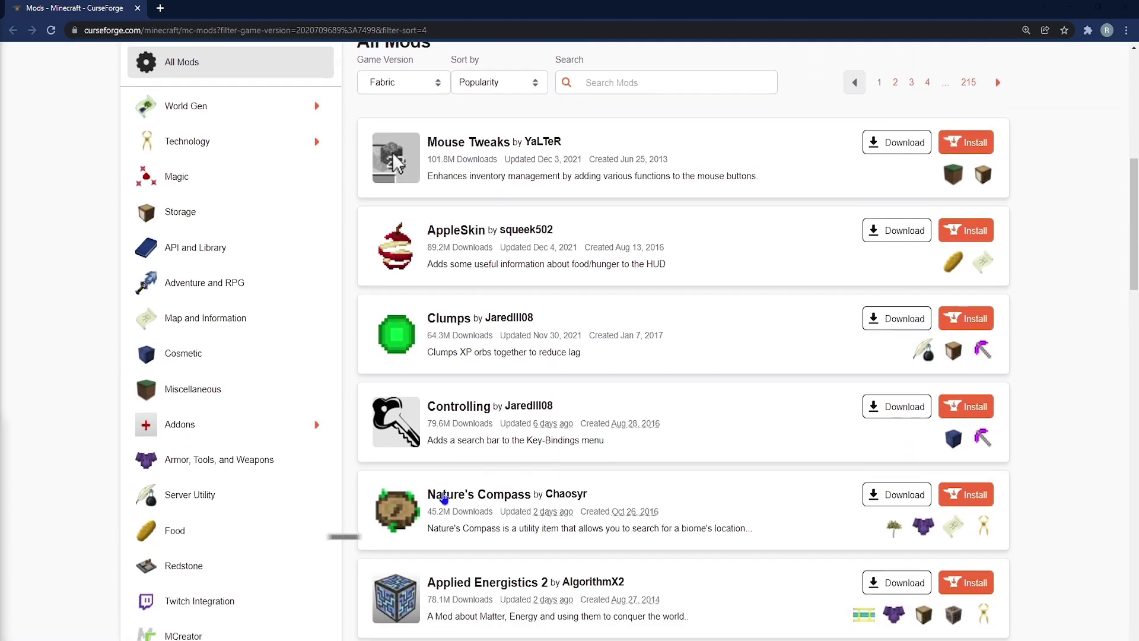
{"action": "scroll", "coordinate": [451, 524], "scroll_direction": "up", "scroll_amount": 1}
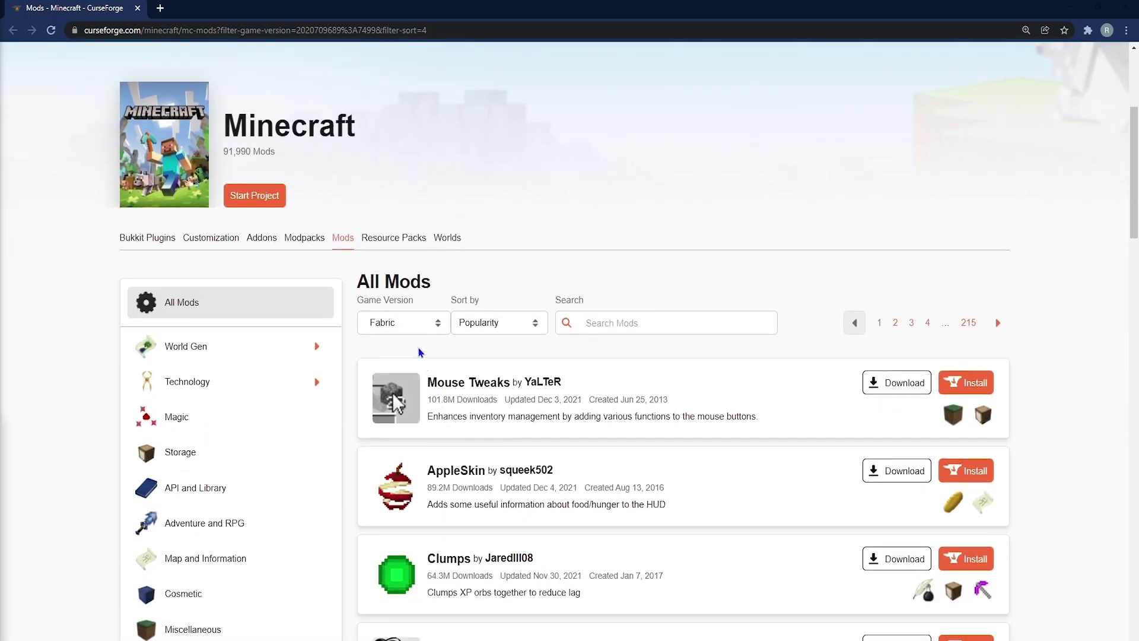
{"action": "left_click", "coordinate": [411, 320]}
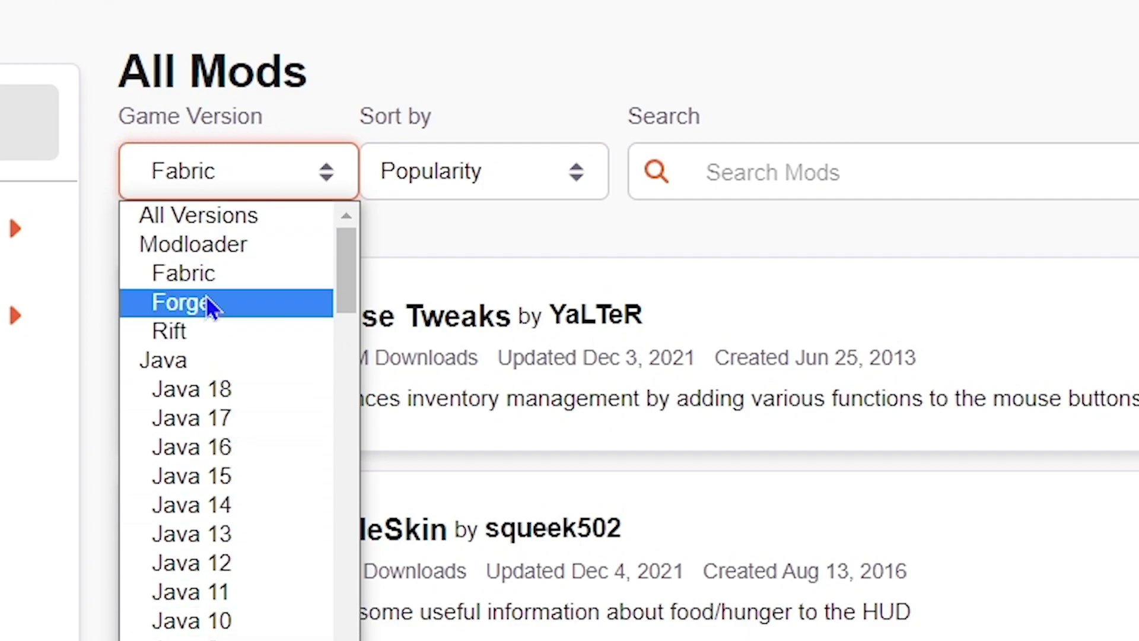
{"action": "left_click", "coordinate": [490, 300]}
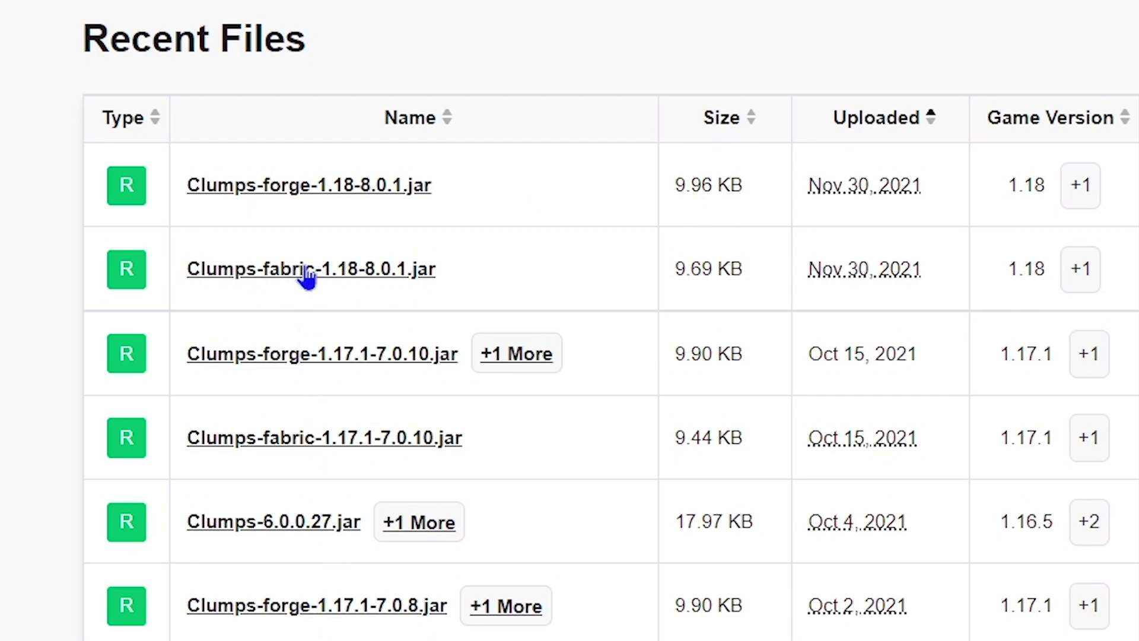
{"action": "left_click_drag", "start_coordinate": [491, 284], "coordinate": [183, 289]}
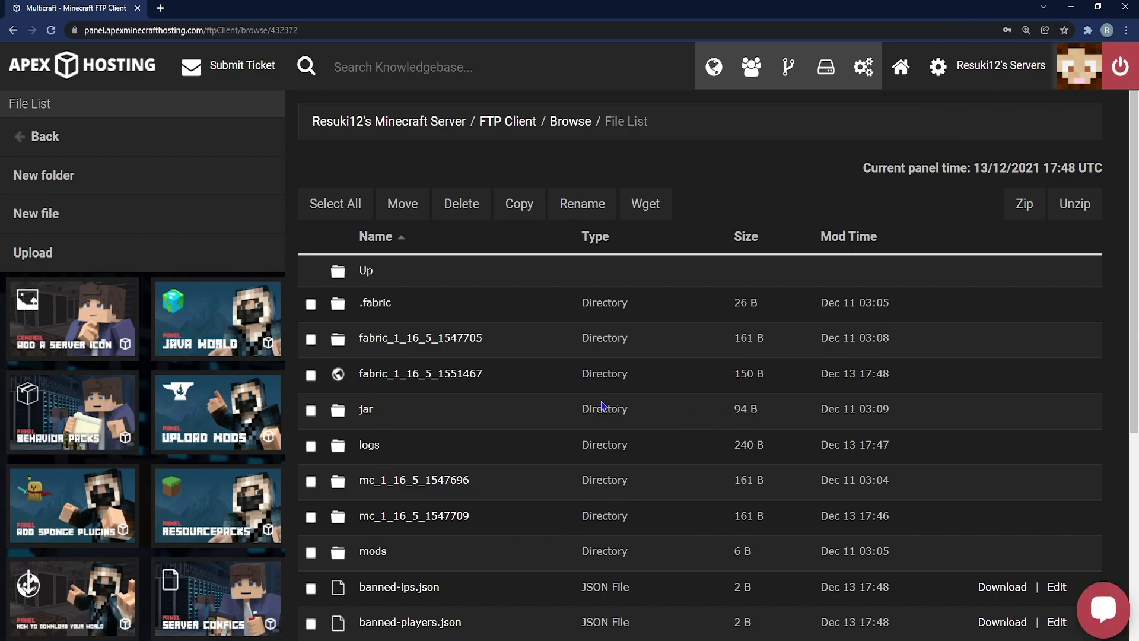
Open the server's mods folder in the Apex Hosting FTP client and upload ftb-gui-library-1604.1.1.26.jar and modmenu-1.16.11.jar to it.
{"action": "scroll", "coordinate": [569, 410], "scroll_direction": "down", "scroll_amount": 2}
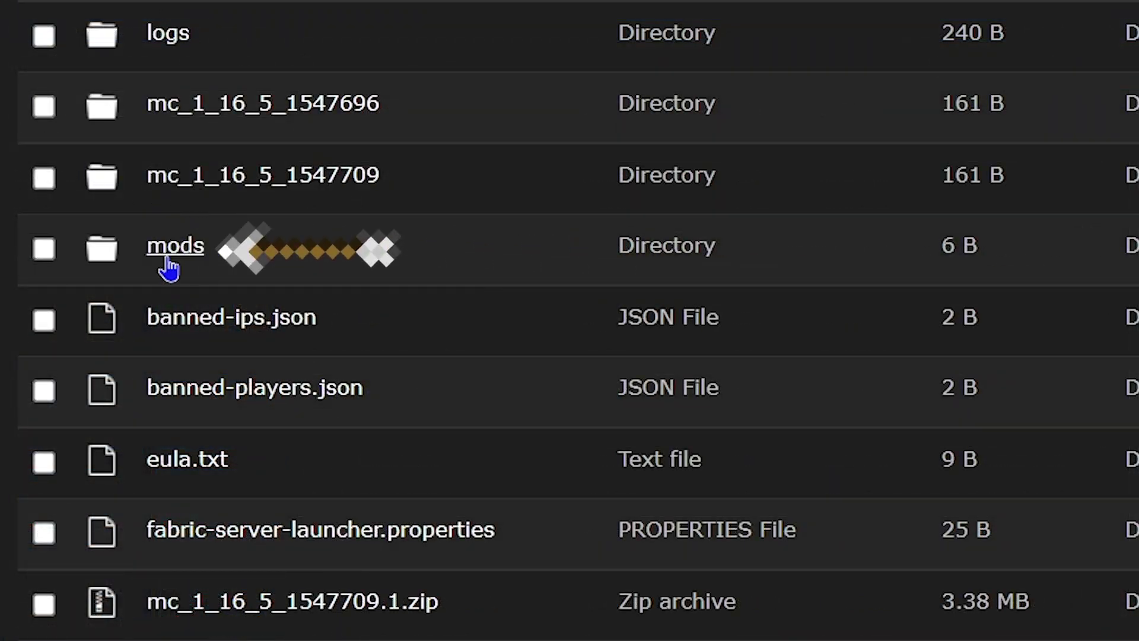
{"action": "left_click", "coordinate": [173, 260]}
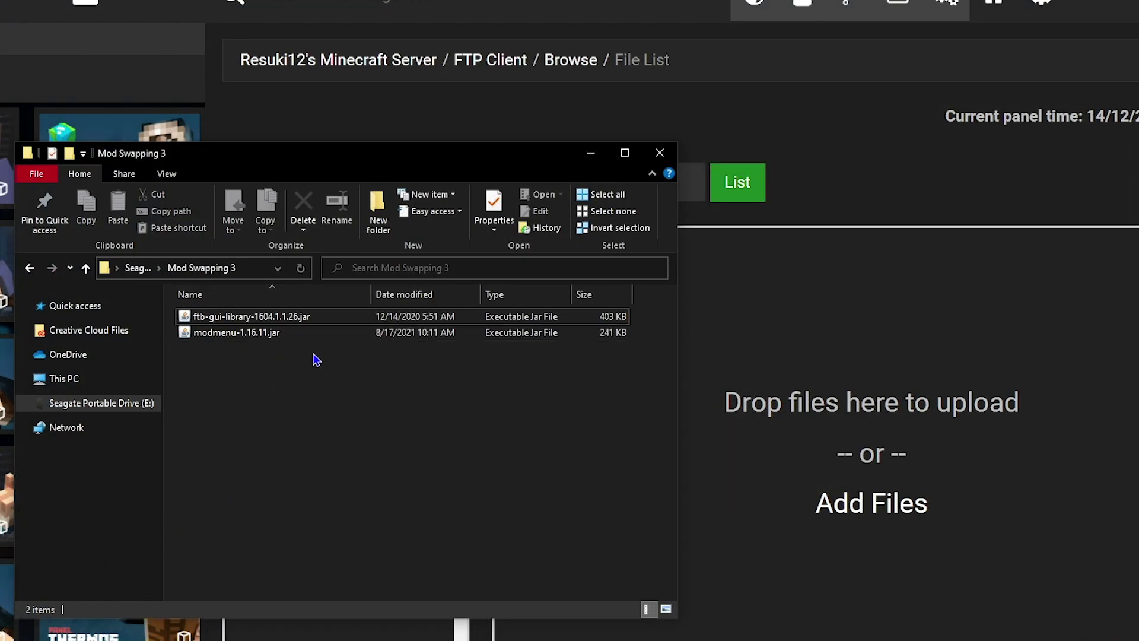
{"action": "left_click_drag", "start_coordinate": [356, 382], "coordinate": [254, 309]}
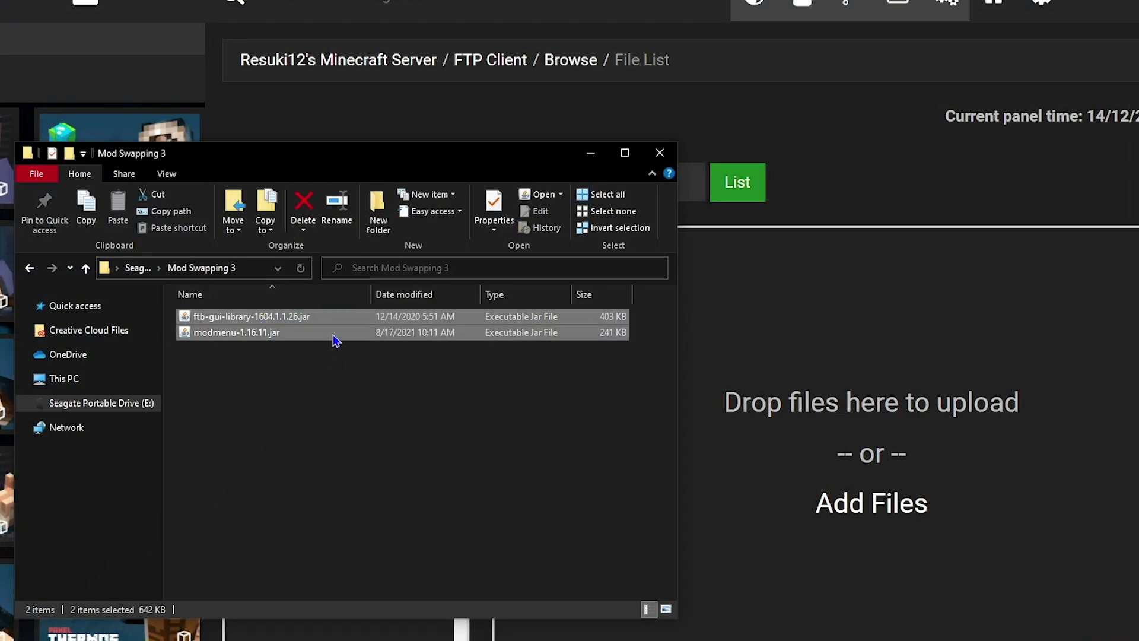
{"action": "left_click_drag", "start_coordinate": [325, 322], "coordinate": [899, 451]}
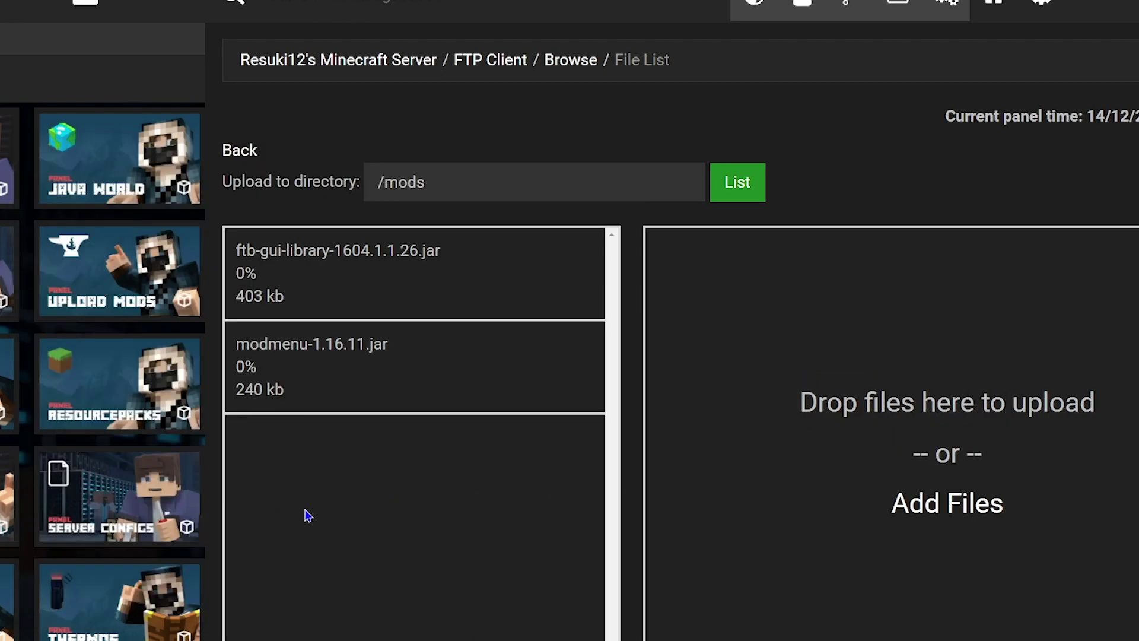
{"action": "left_click_drag", "start_coordinate": [377, 482], "coordinate": [368, 374]}
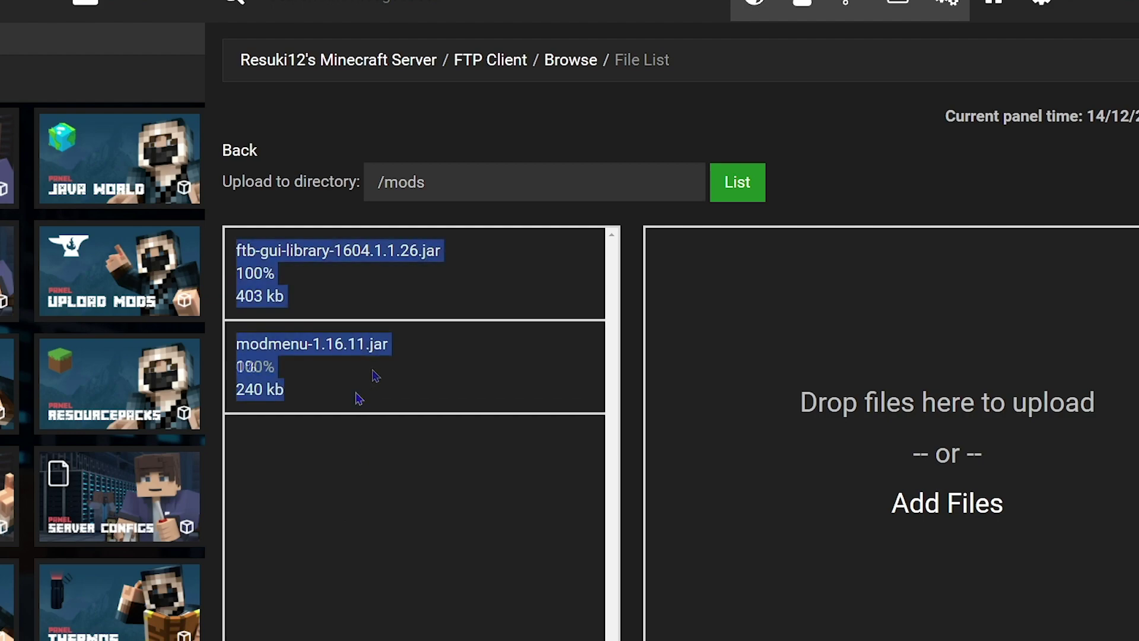
{"action": "left_click", "coordinate": [324, 371]}
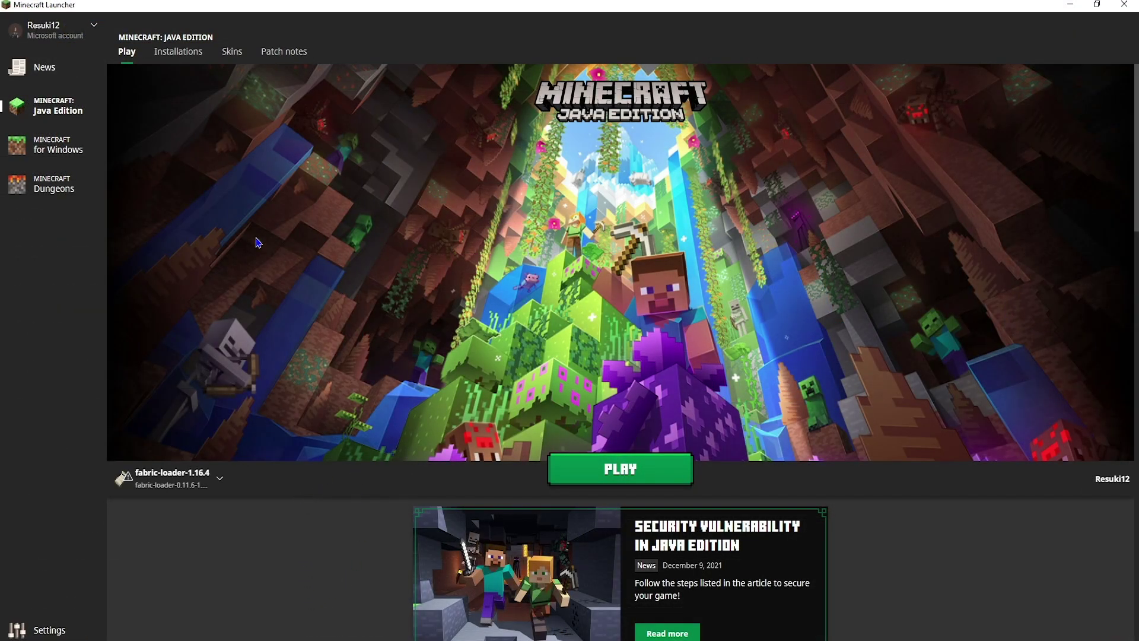
Switch to the Minecraft Launcher and open the game folder of the fabric-loader-1.16.4 installation.
{"action": "left_click", "coordinate": [181, 53]}
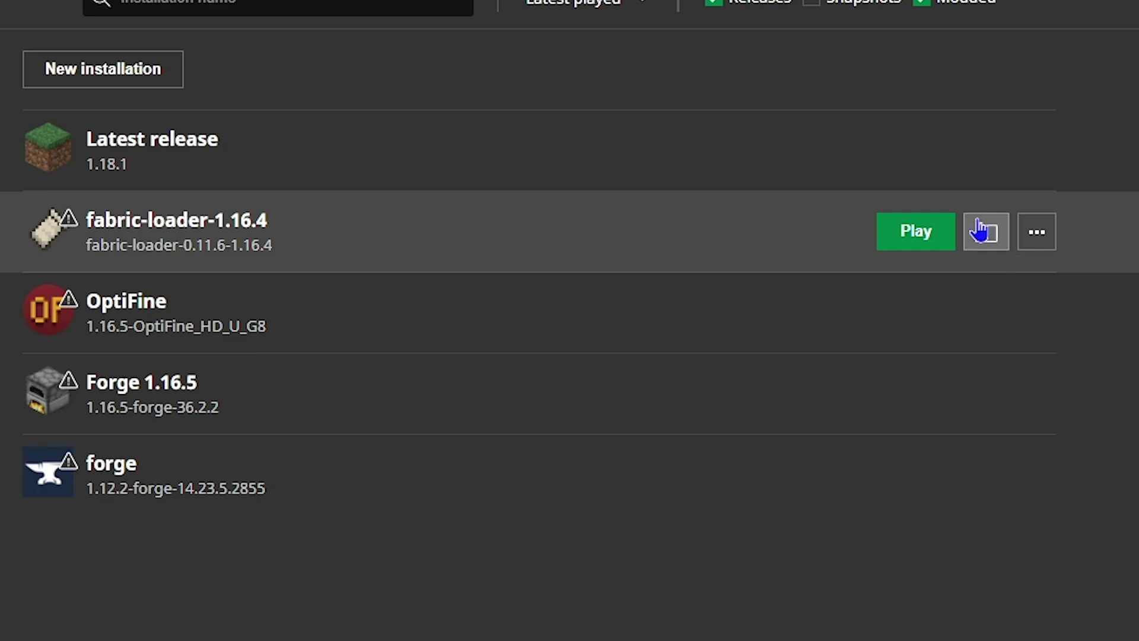
{"action": "left_click", "coordinate": [992, 237]}
{"action": "left_click_drag", "start_coordinate": [265, 145], "coordinate": [897, 57]}
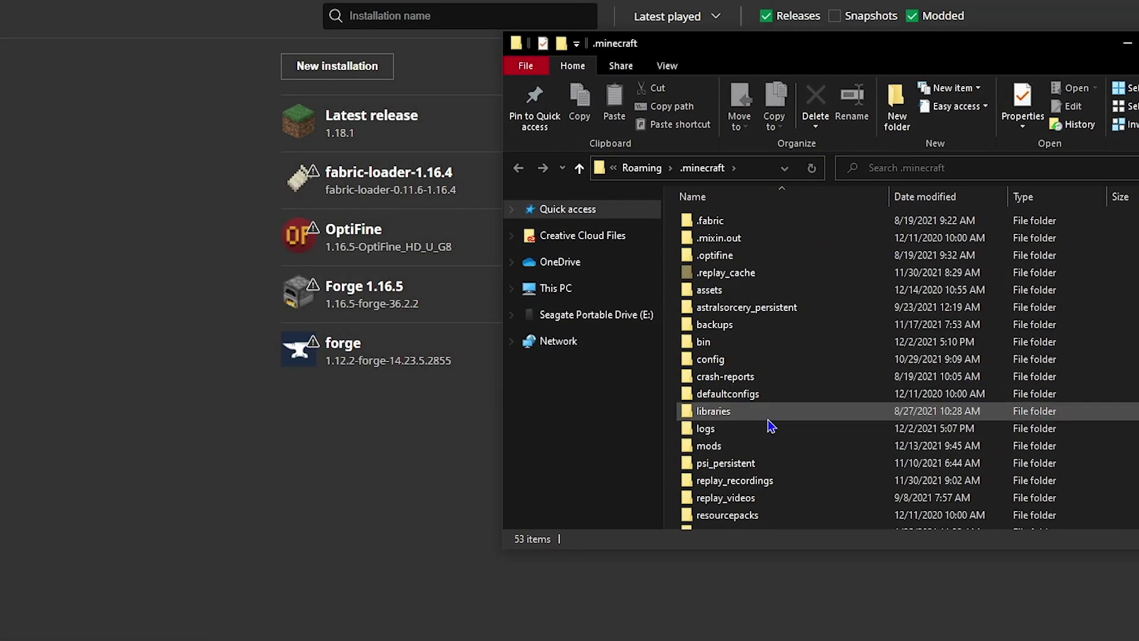
{"action": "scroll", "coordinate": [771, 415], "scroll_direction": "down", "scroll_amount": 1}
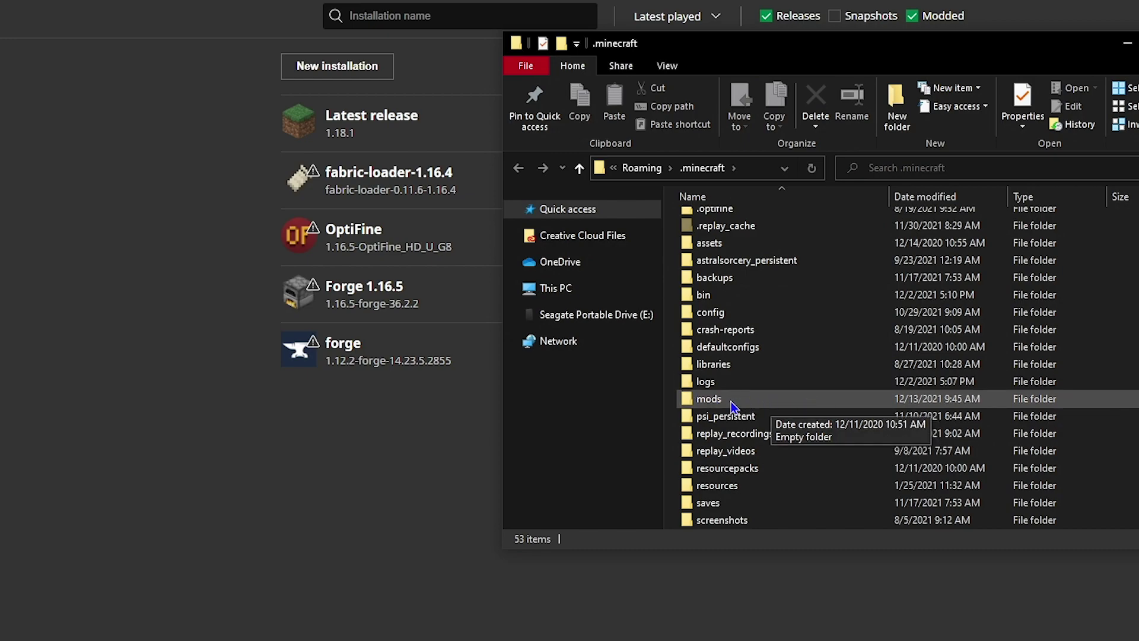
Transfer all the selected mod jar files from the Mod Swapping 3 folder into the mods folder of .minecraft.
{"action": "double_click", "coordinate": [708, 399]}
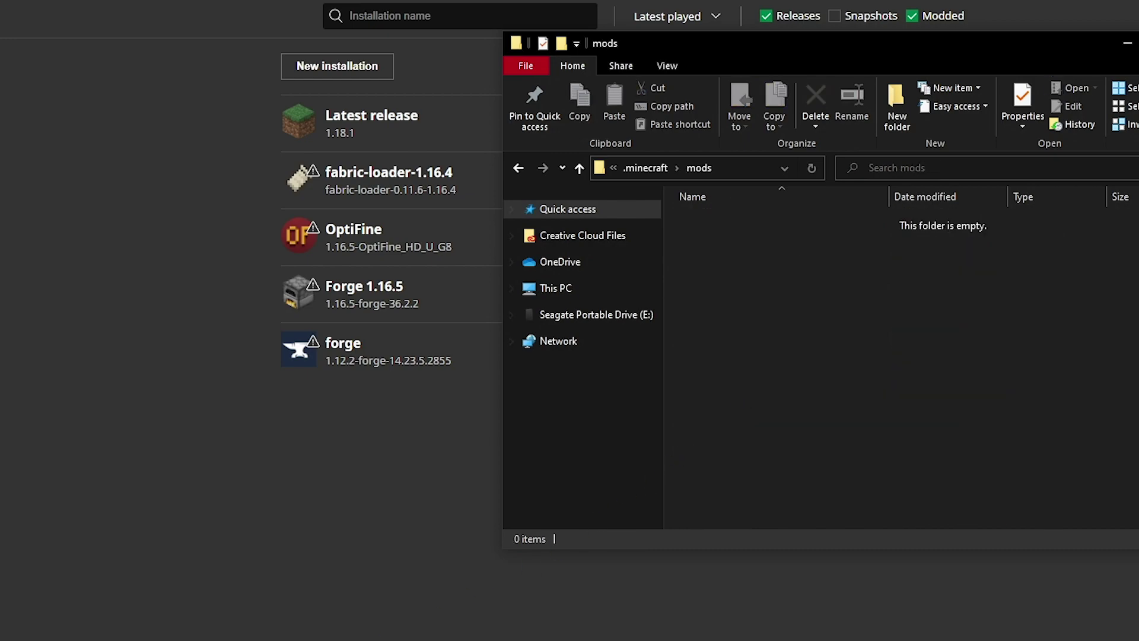
{"action": "left_click", "coordinate": [2, 635]}
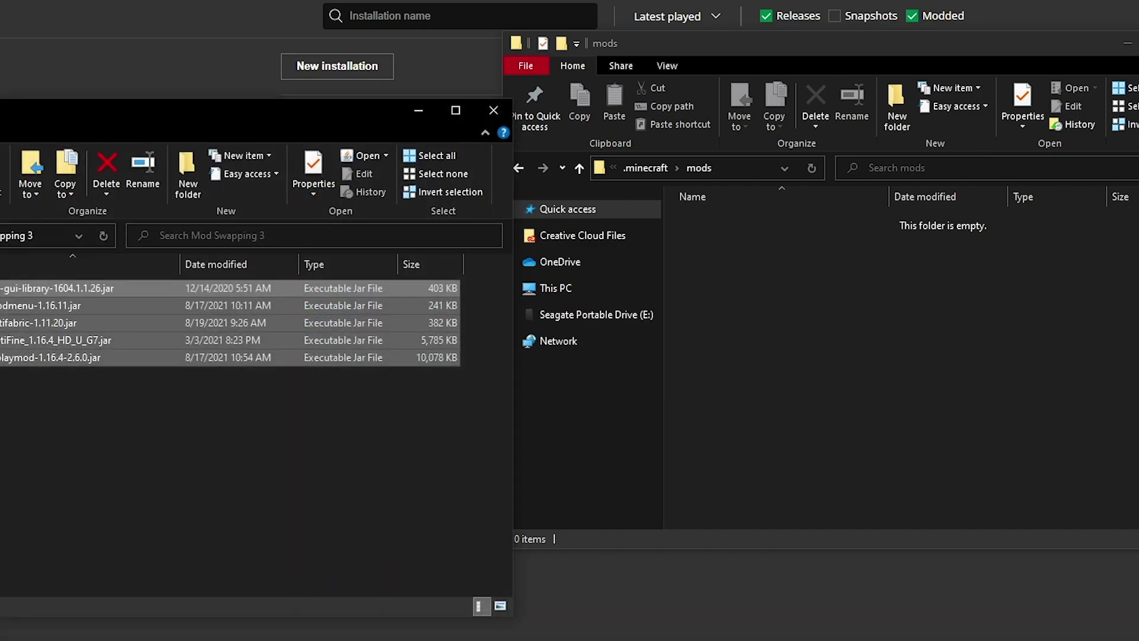
{"action": "left_click_drag", "start_coordinate": [238, 448], "coordinate": [819, 361]}
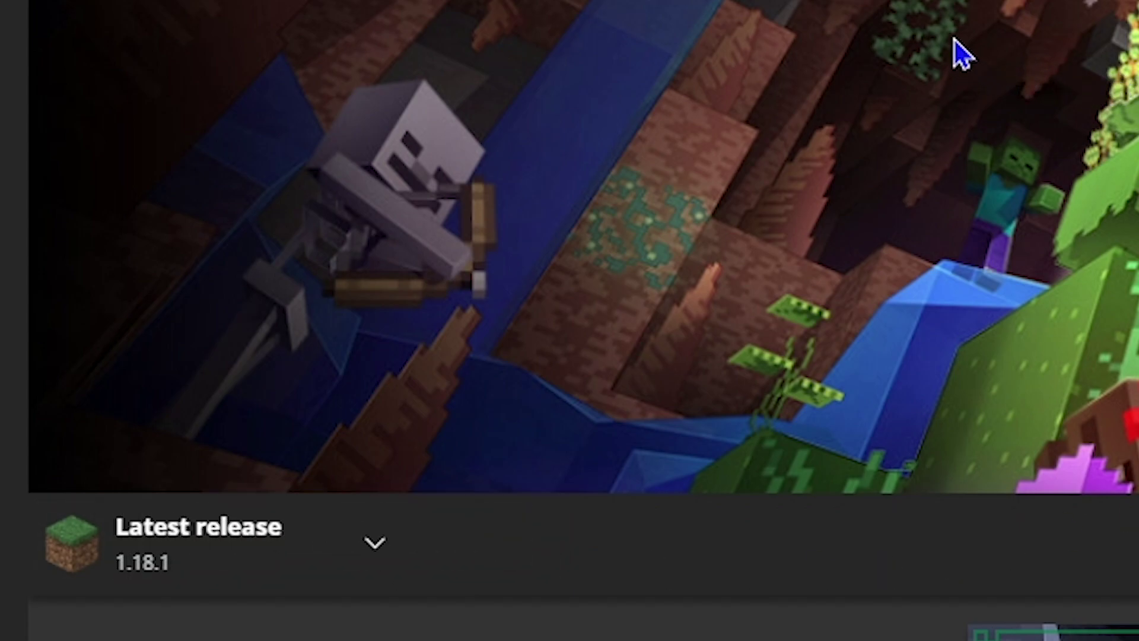
Select fabric-loader-1.16.4 as the installation to launch in the Minecraft Launcher.
{"action": "left_click", "coordinate": [373, 545]}
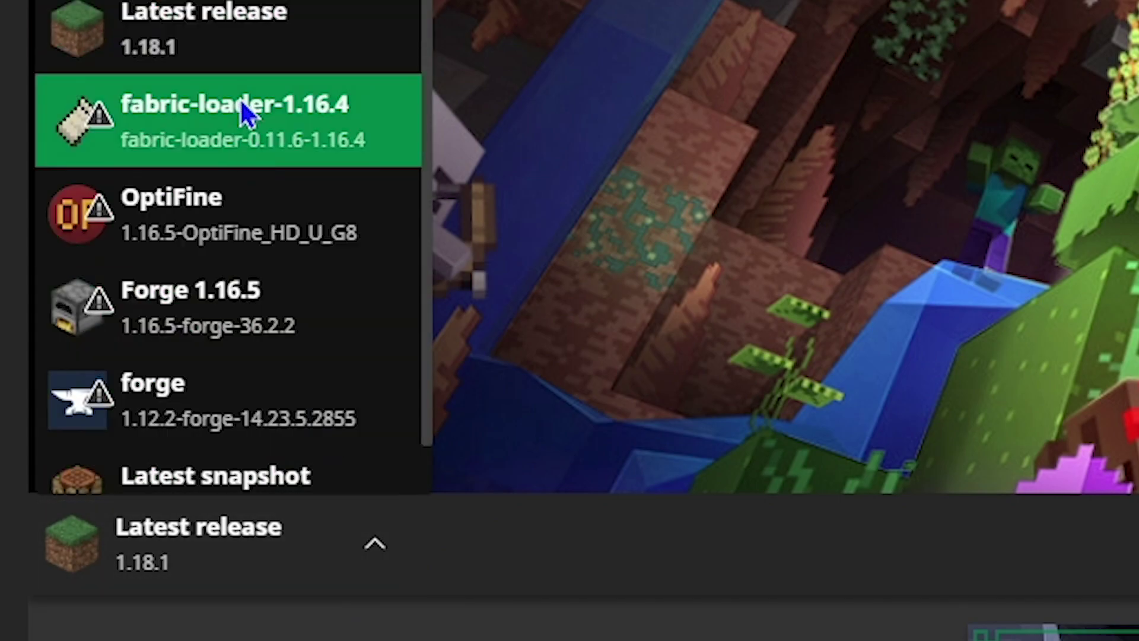
{"action": "scroll", "coordinate": [213, 463], "scroll_direction": "down", "scroll_amount": 1}
{"action": "scroll", "coordinate": [219, 416], "scroll_direction": "up", "scroll_amount": 1}
{"action": "left_click", "coordinate": [247, 127]}
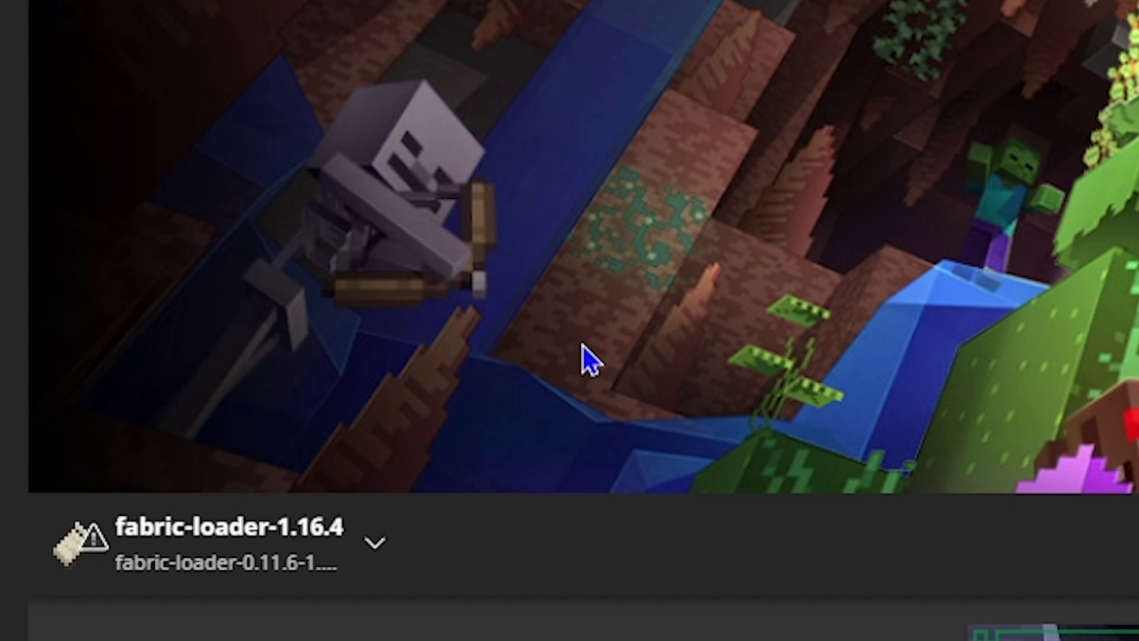